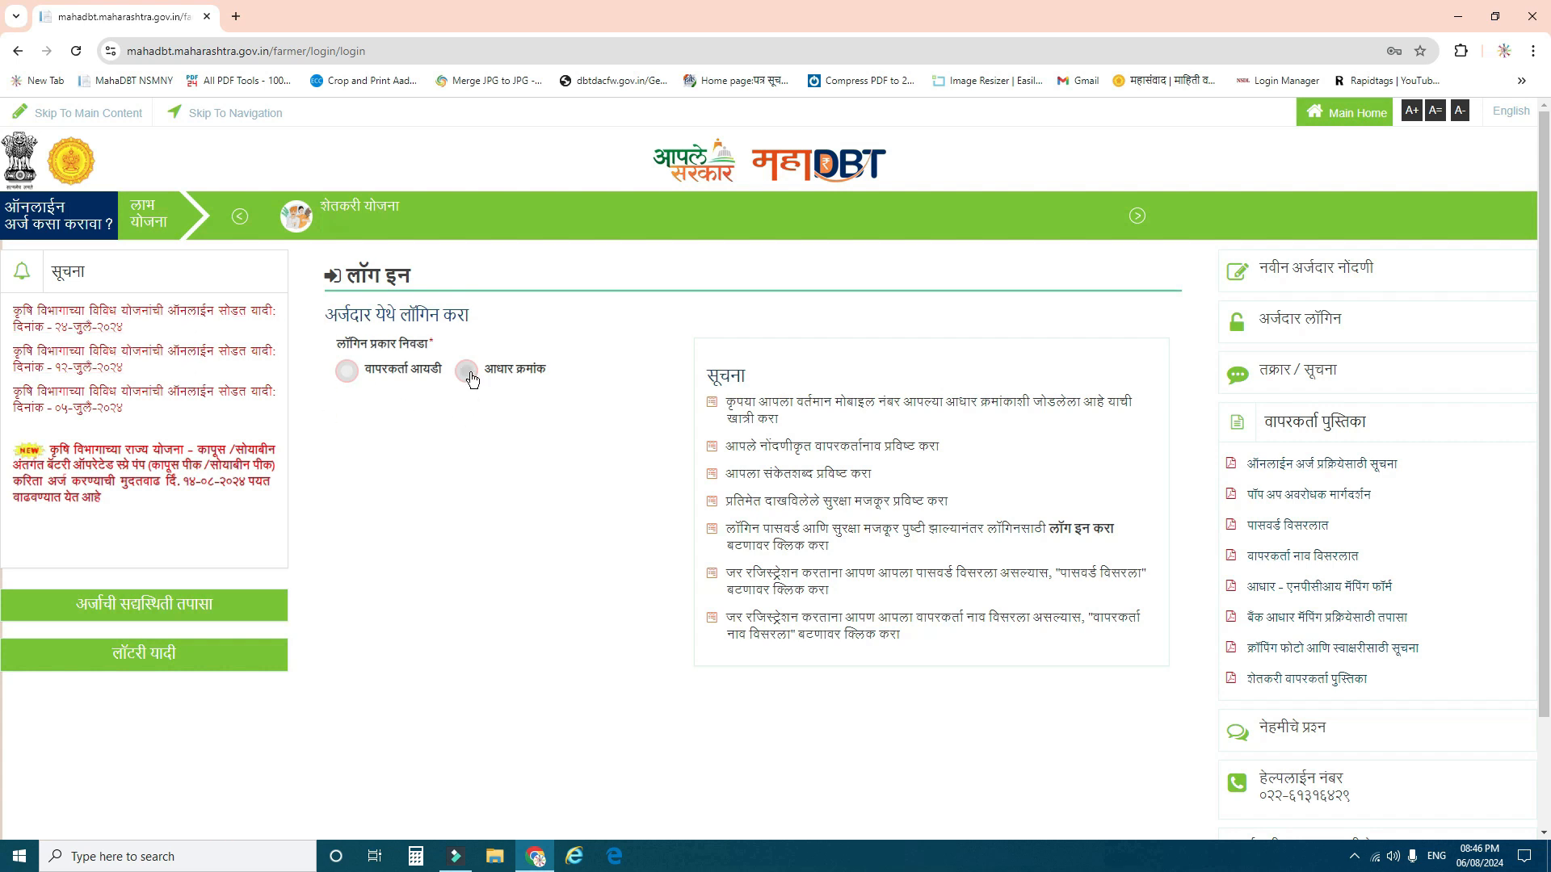
- Log in with the वापरकर्ता आयडी option, filling in the username, account password and captcha text
left_click(347, 372)
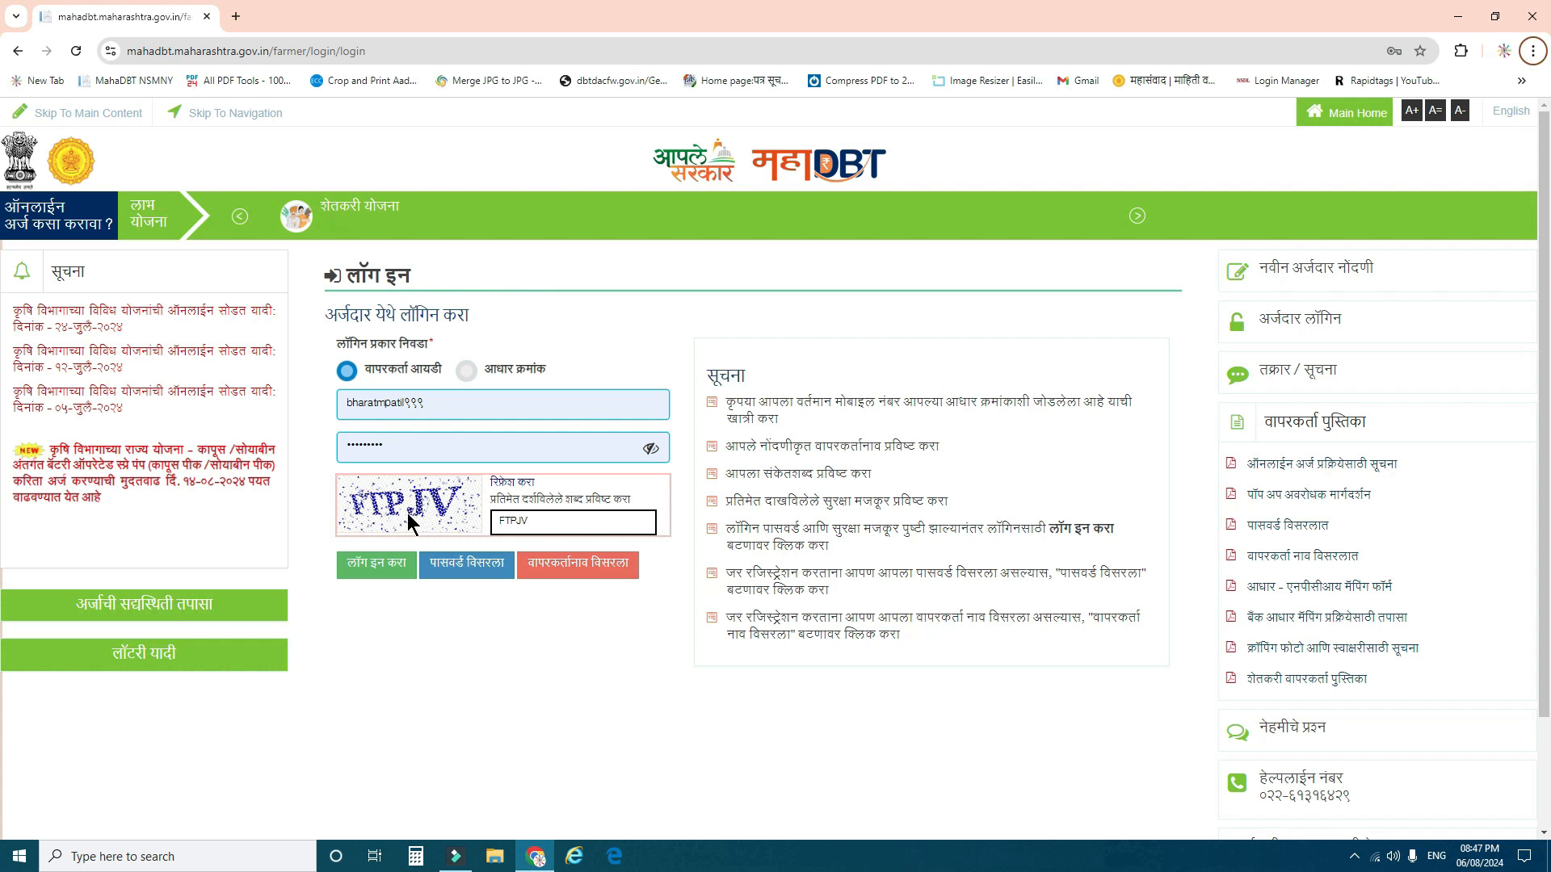
left_click(376, 580)
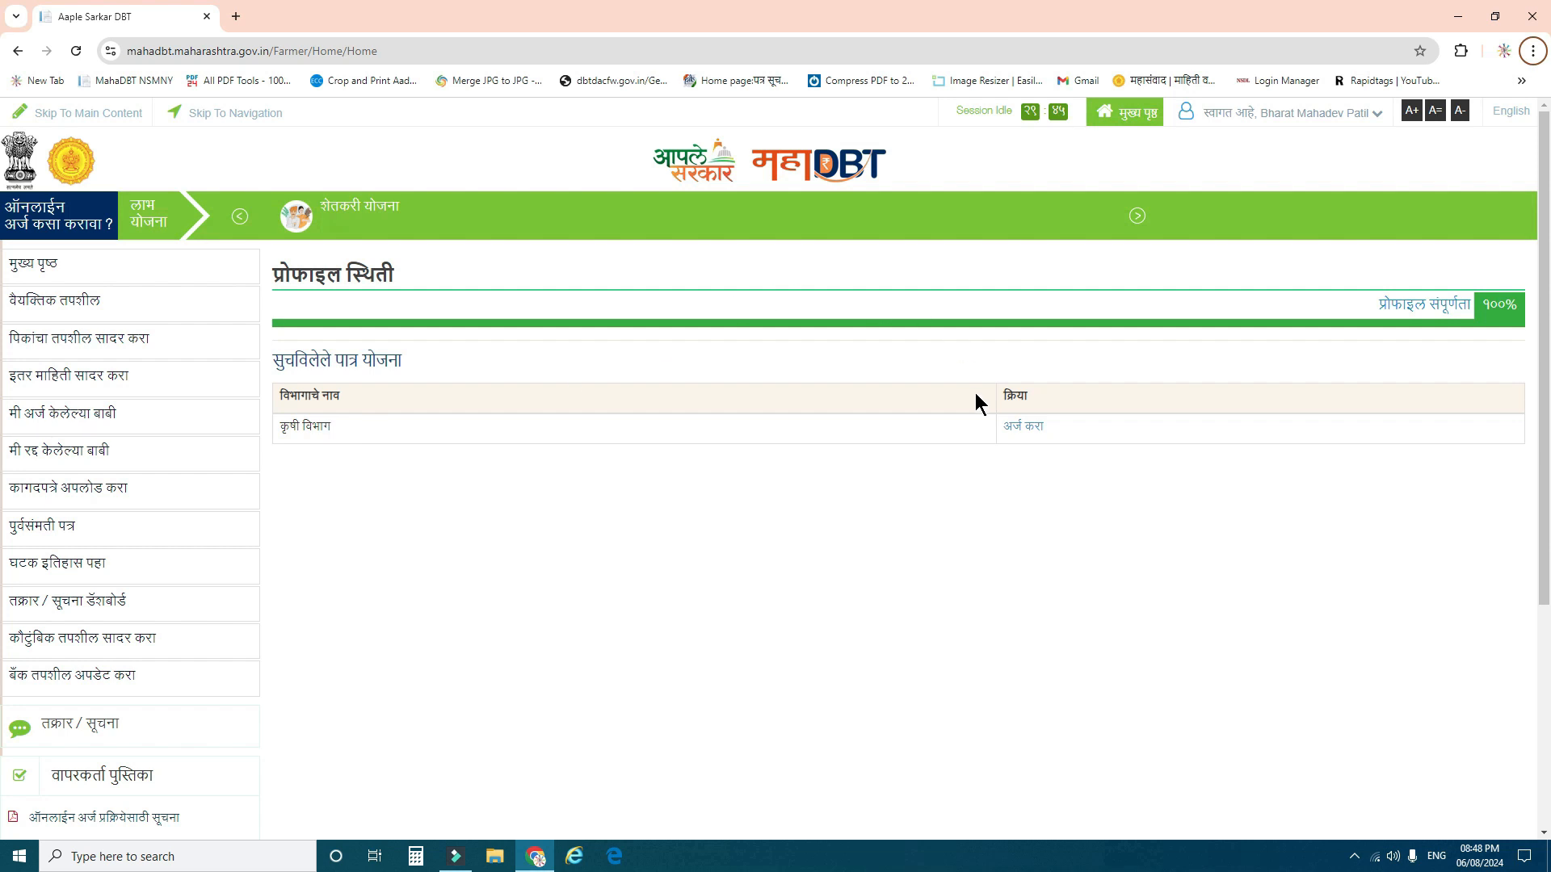
- Start a कृषी विभाग application for कृषी यांत्रिकीकरण, setting मुख्य घटक to कृषी यंत्र औजारांच्या खरेदीसाठी अर्थसहाय्य and तपशील to मनुष्य चलित औजारे
left_click(1020, 434)
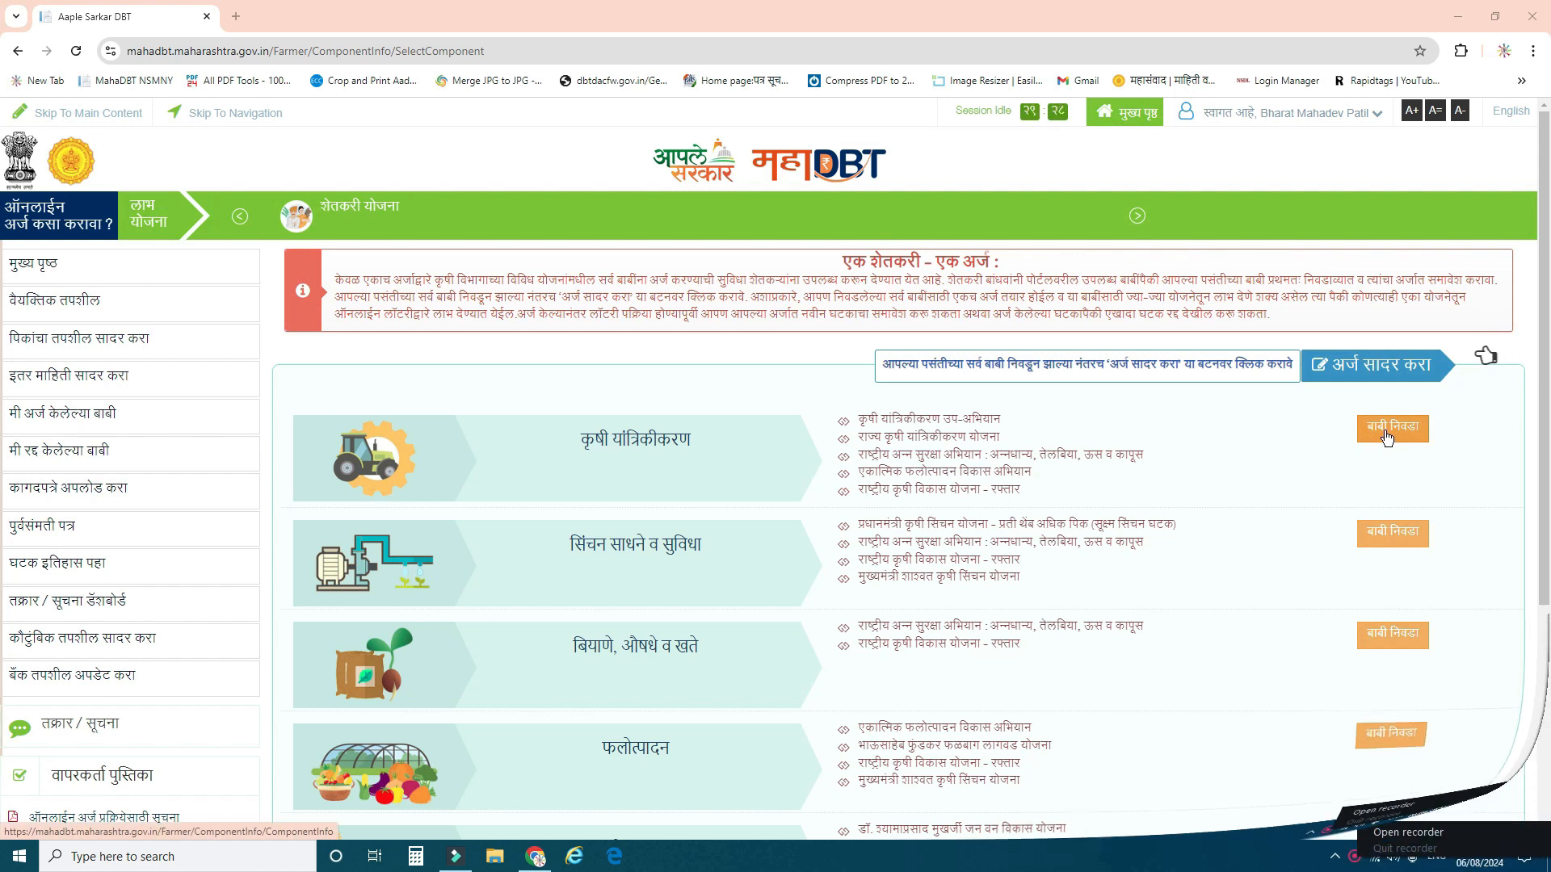
left_click(1387, 437)
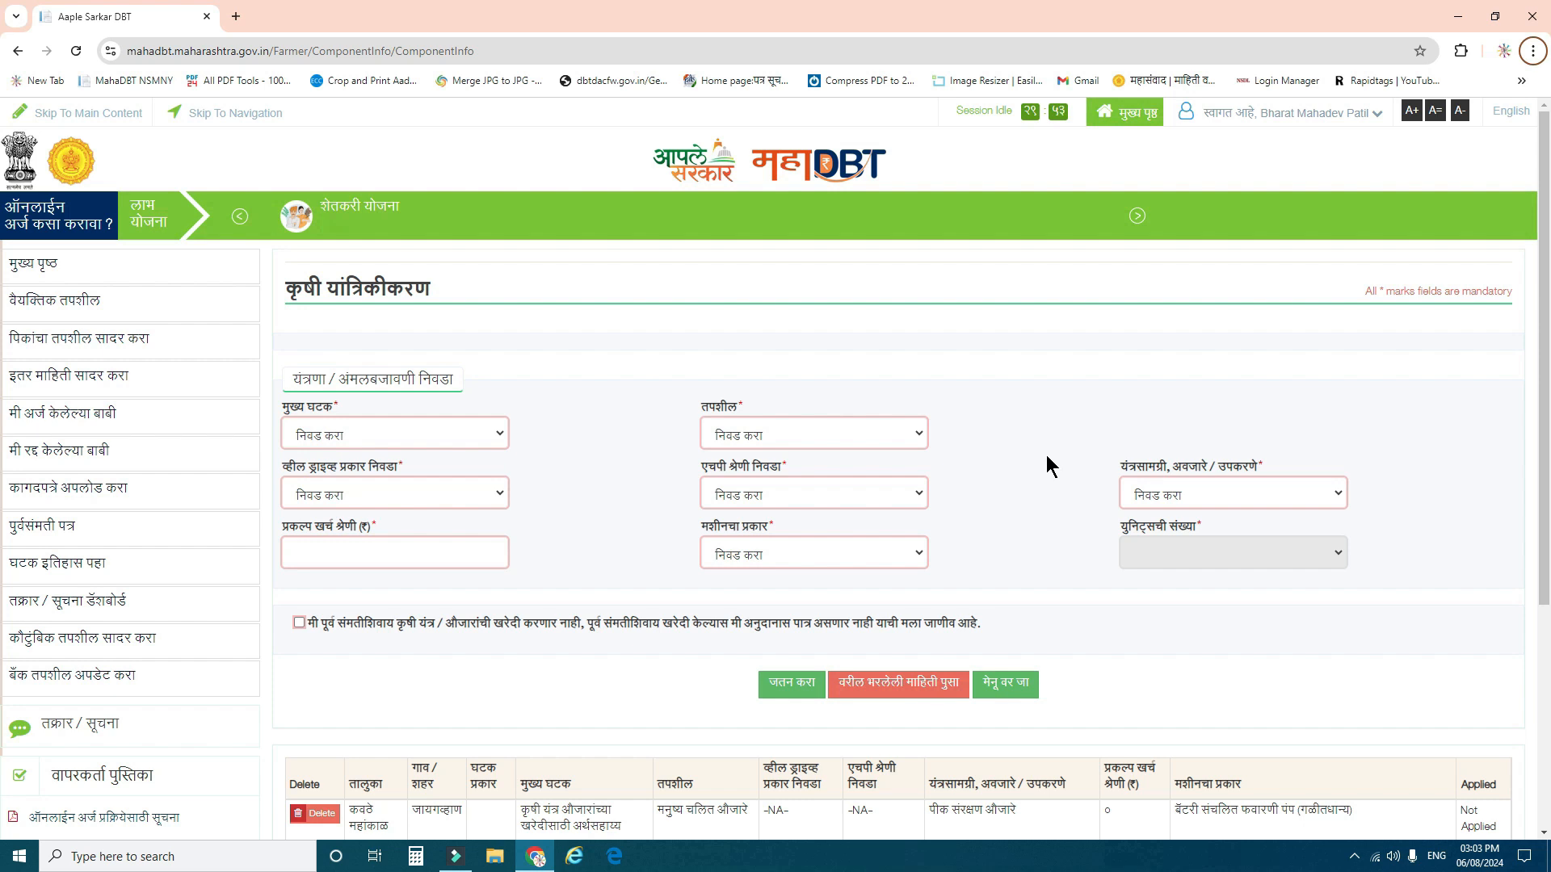
left_click(483, 429)
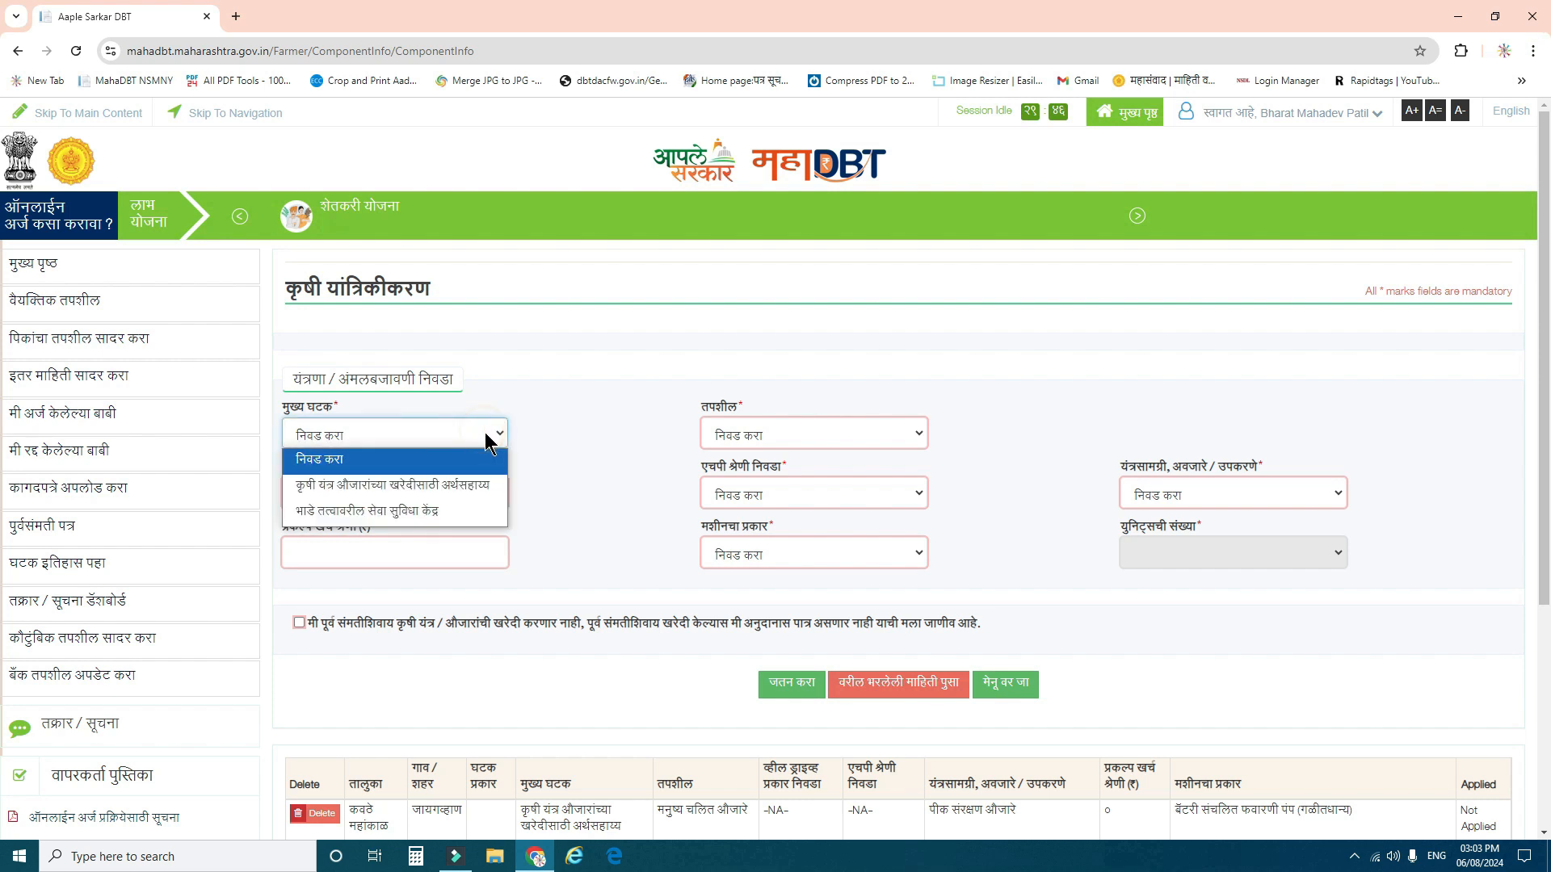
left_click(459, 487)
left_click(755, 431)
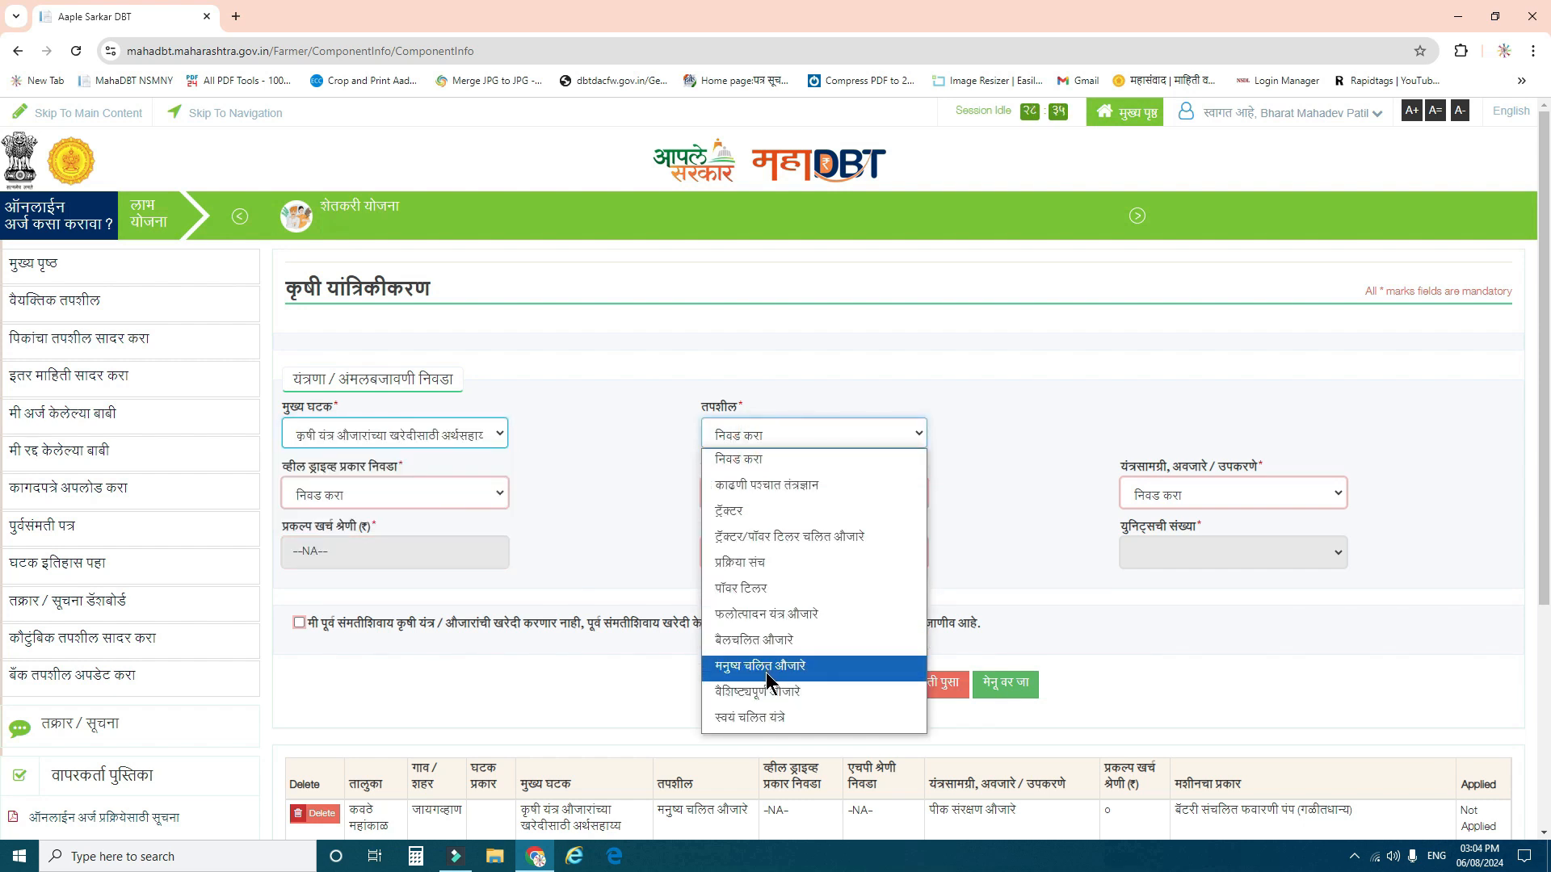
left_click(760, 666)
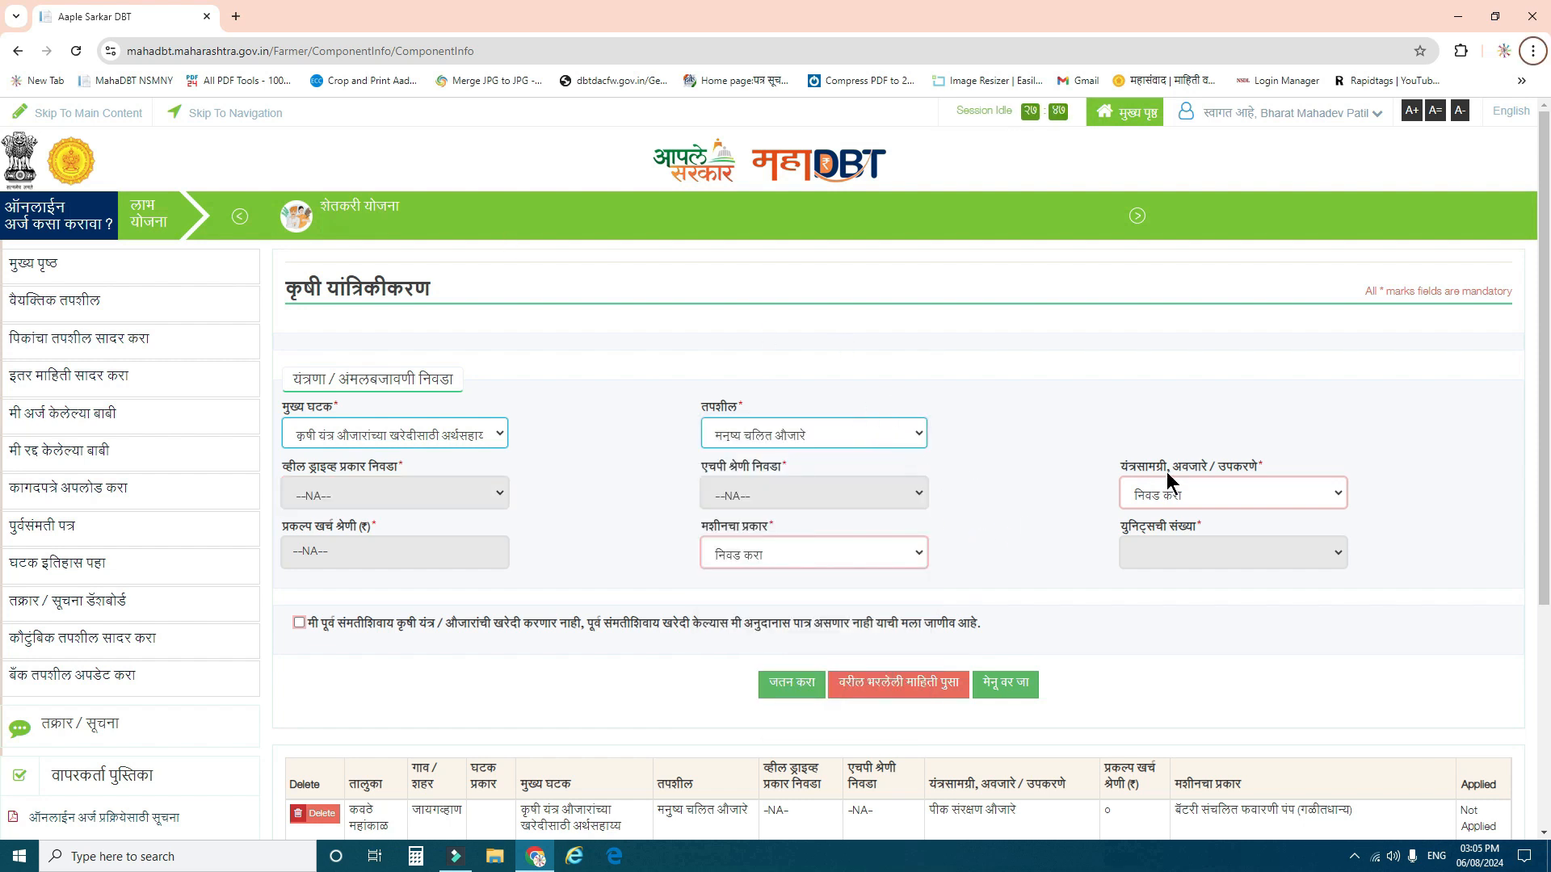
- Save the item with equipment पीक संरक्षण औजारे and machine type बॅटरी संचलित फवारणी पंप (गळीतधान्य), accepting the prior-consent declaration
left_click(1237, 488)
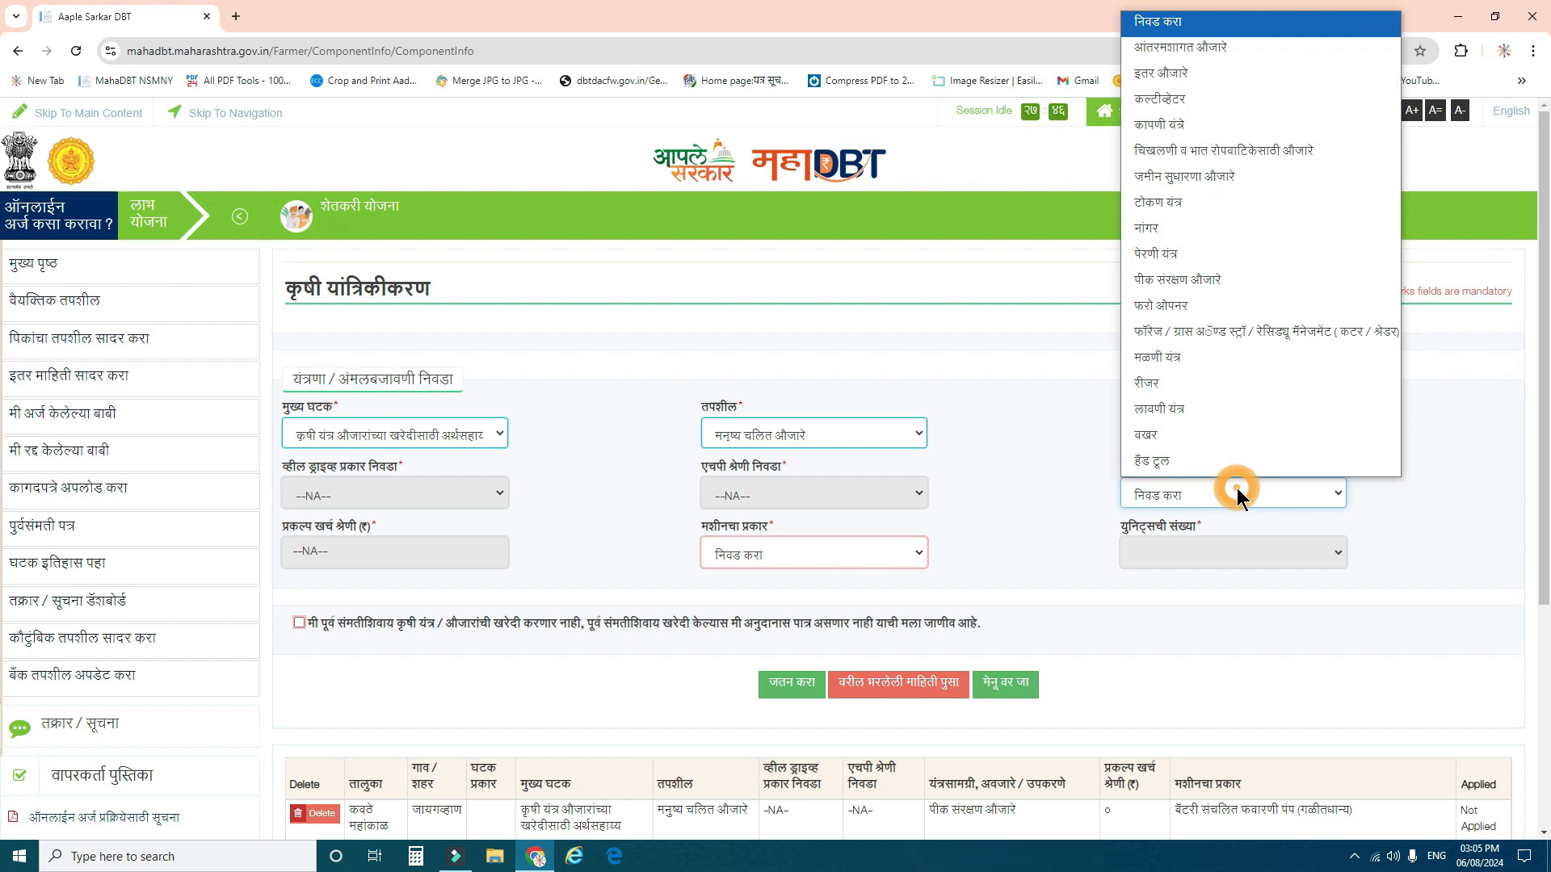
left_click(1210, 283)
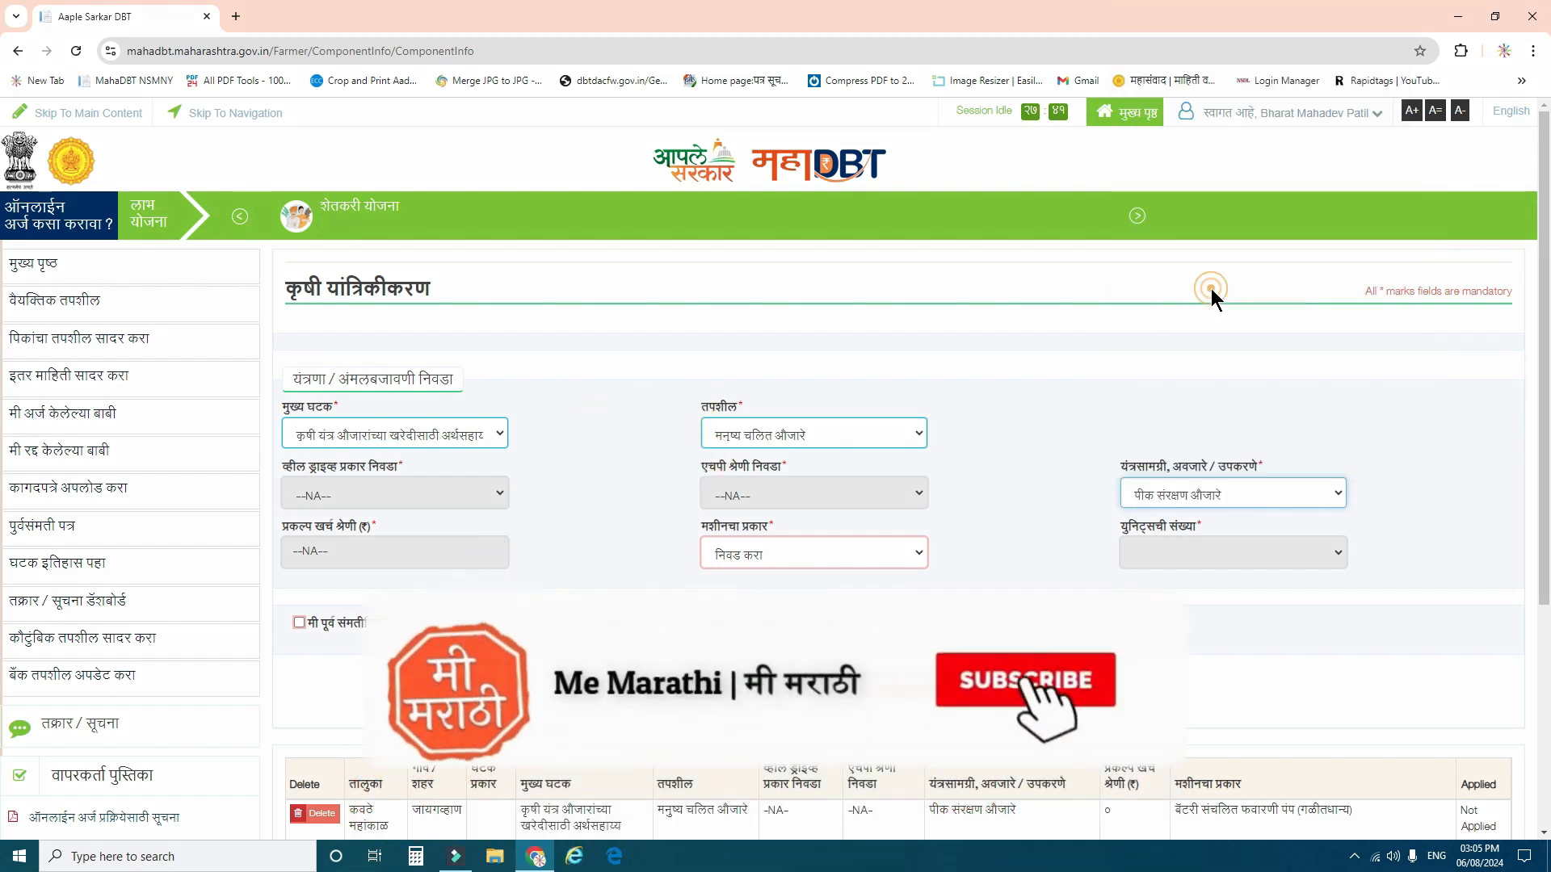
left_click(816, 556)
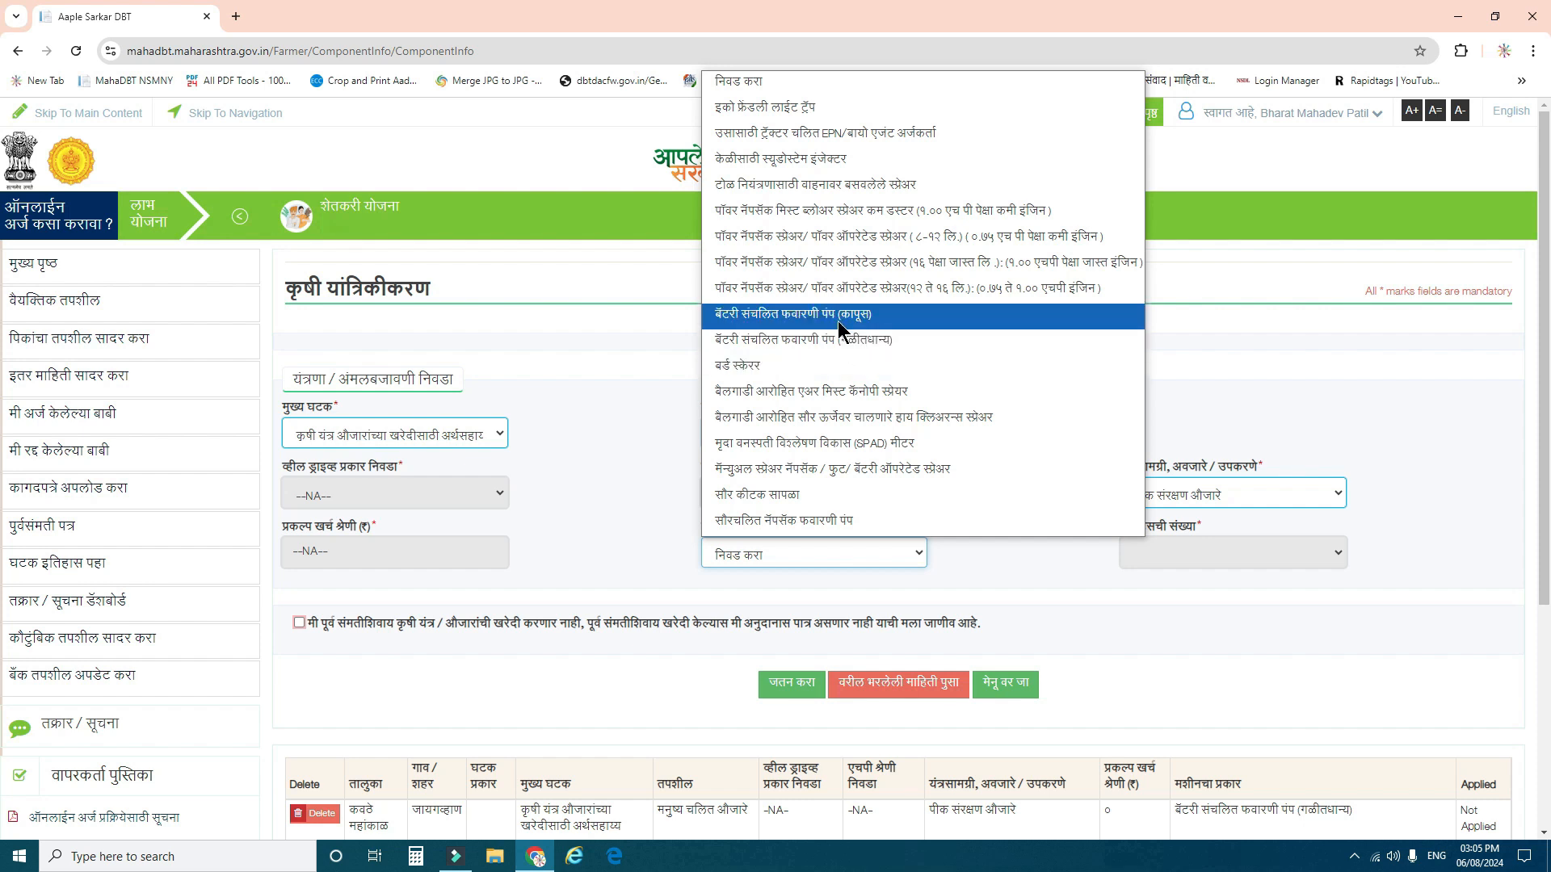
left_click(840, 341)
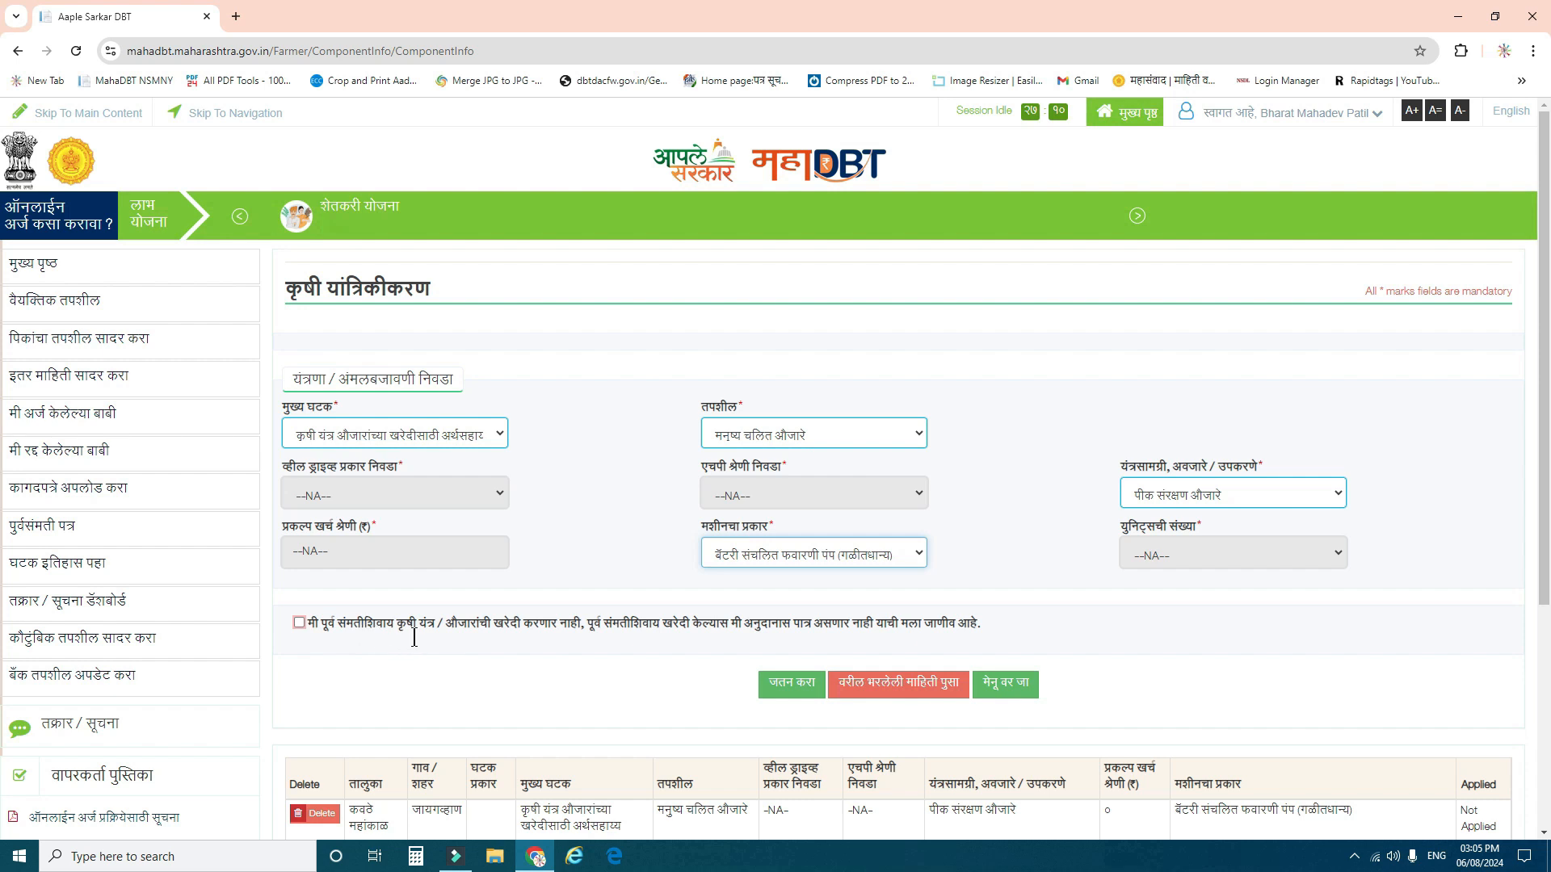
left_click(299, 623)
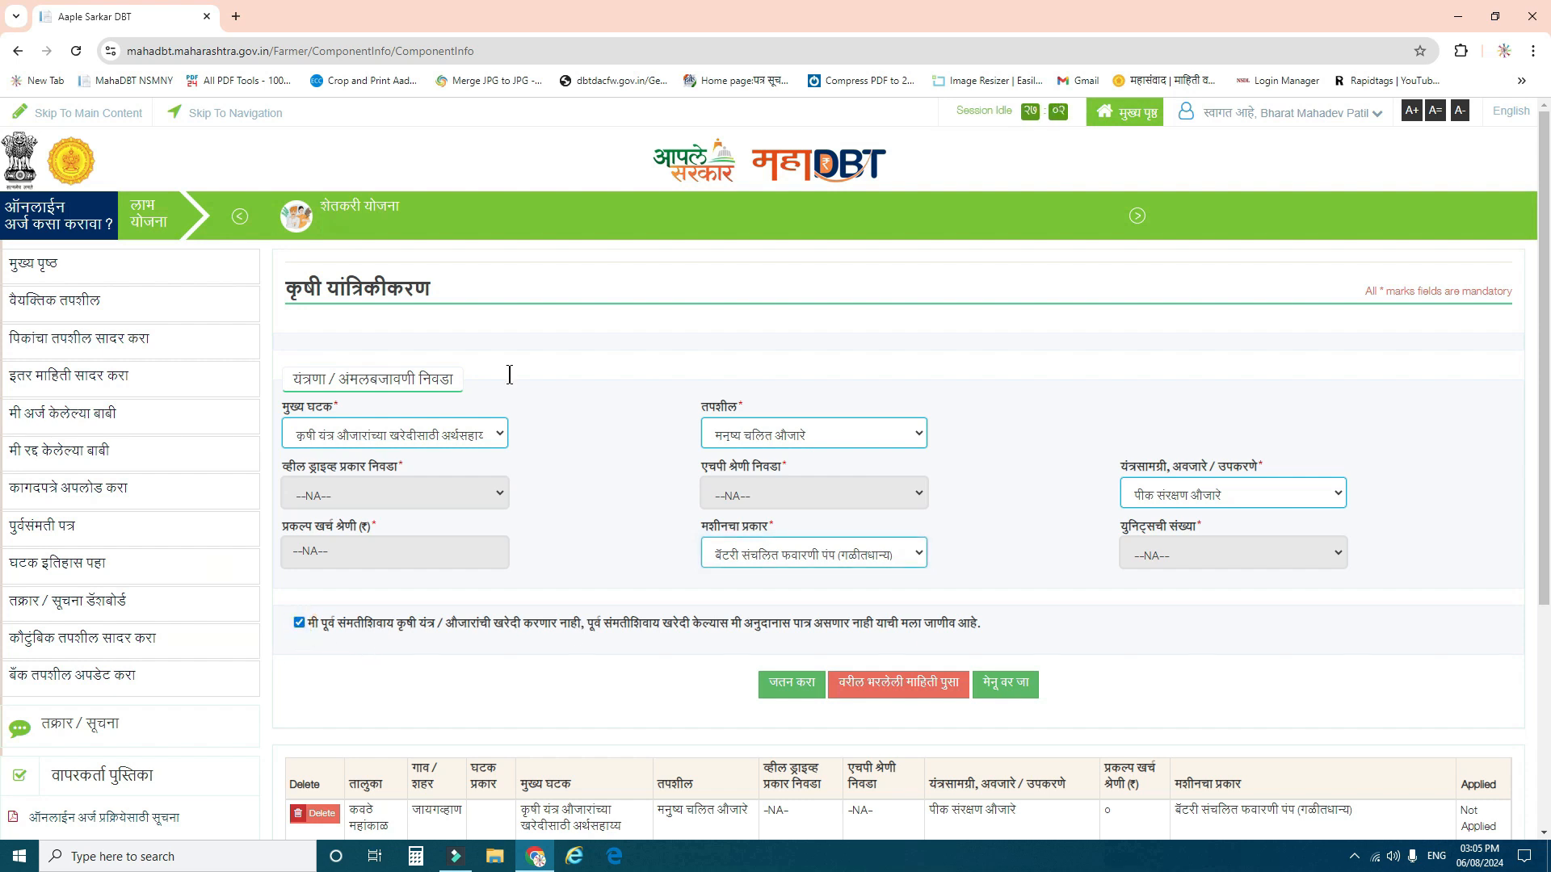
left_click(788, 686)
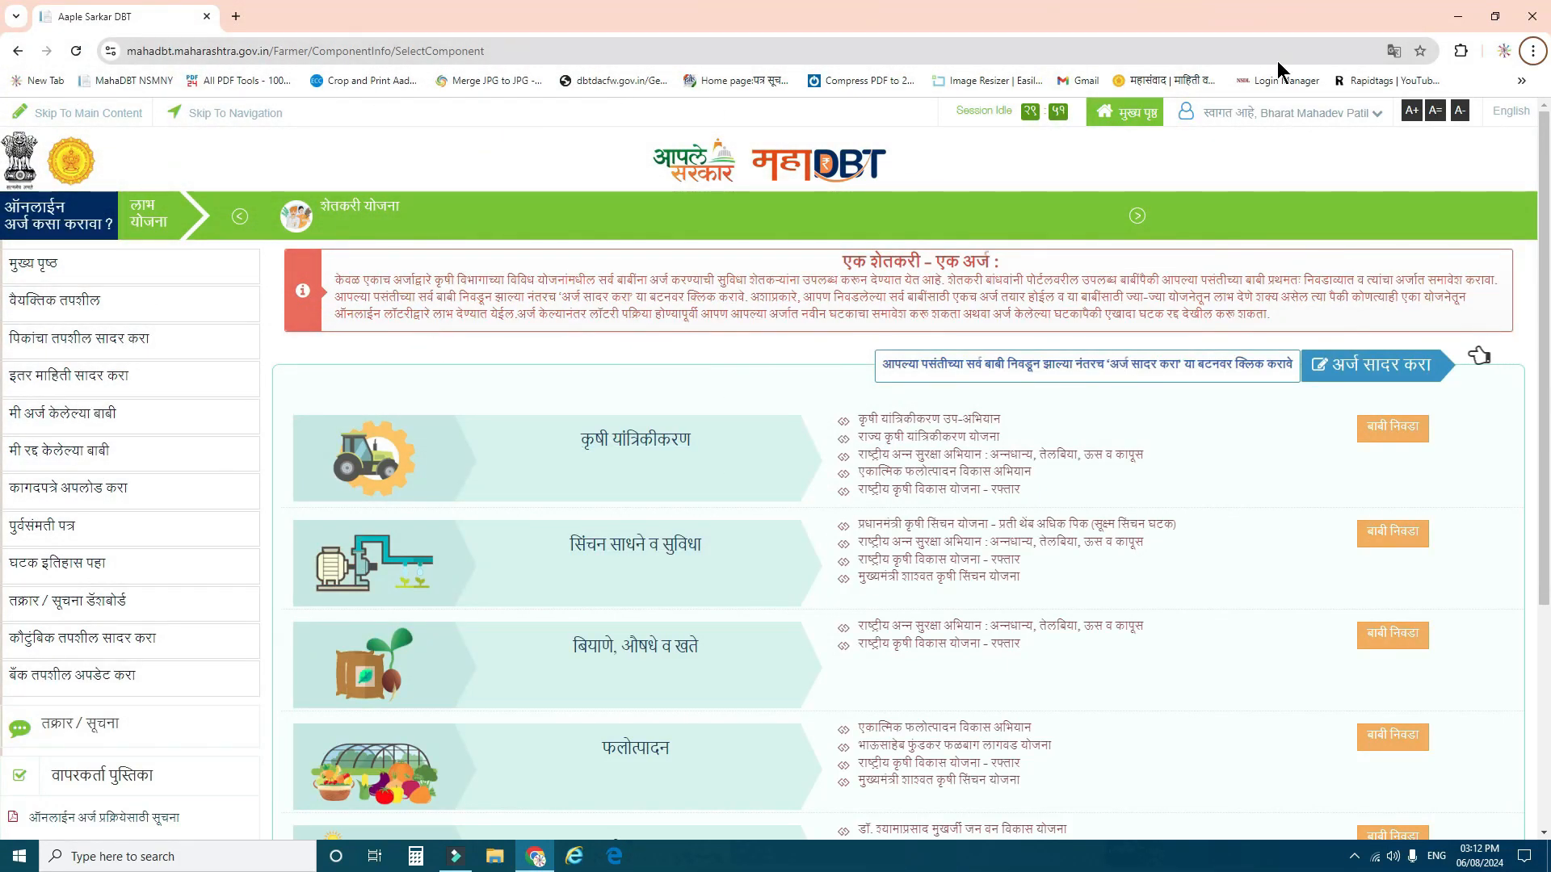
- Proceed to application submission, acknowledge the selection notice and show the selected items for the listed taluka
left_click(1365, 374)
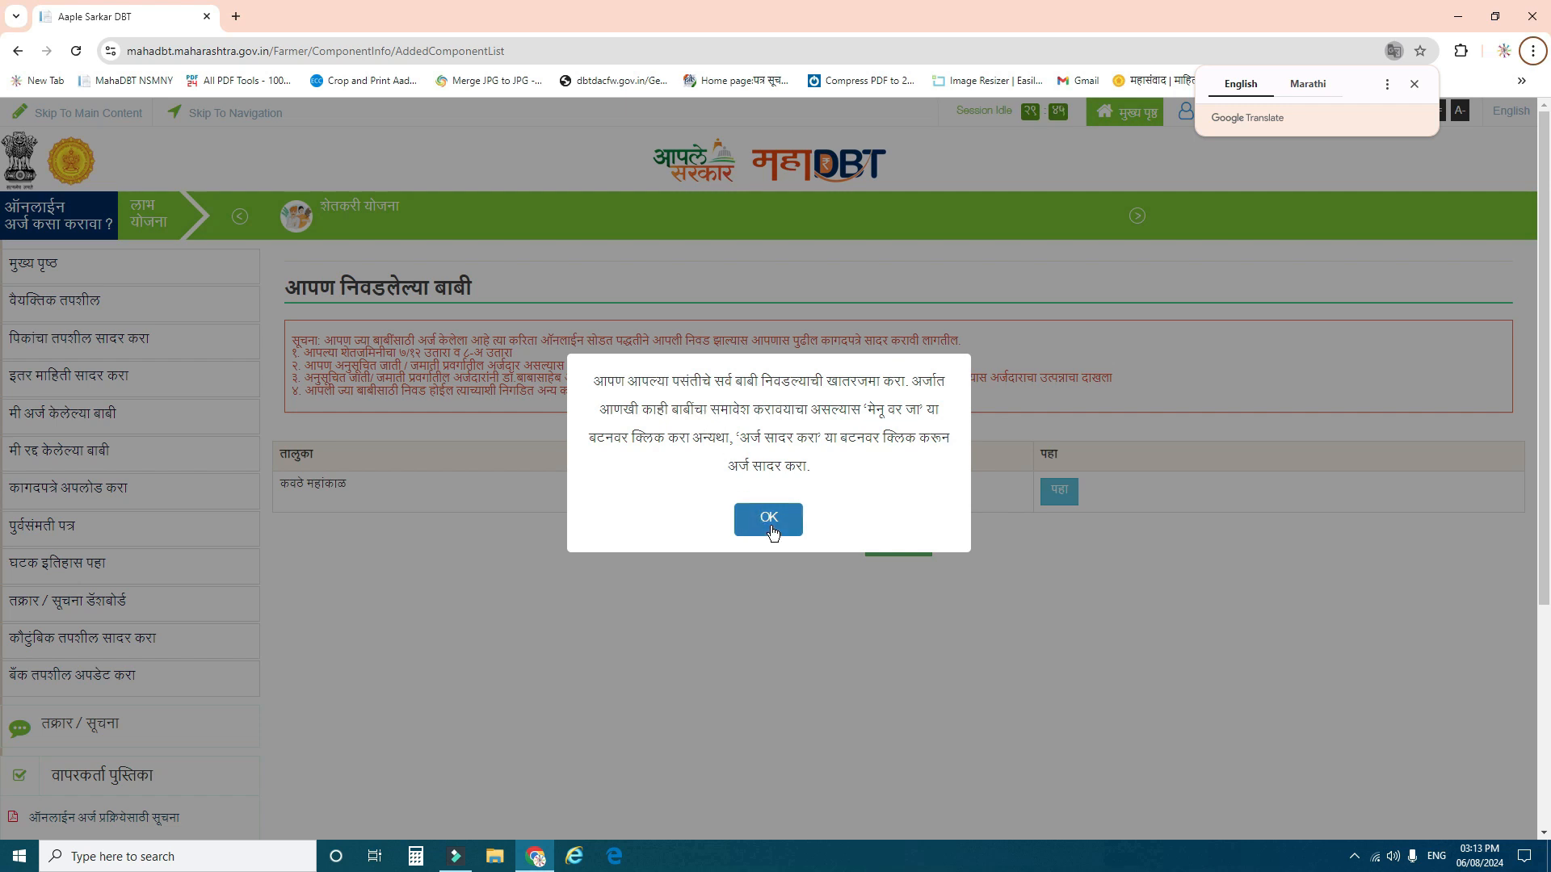
left_click(771, 530)
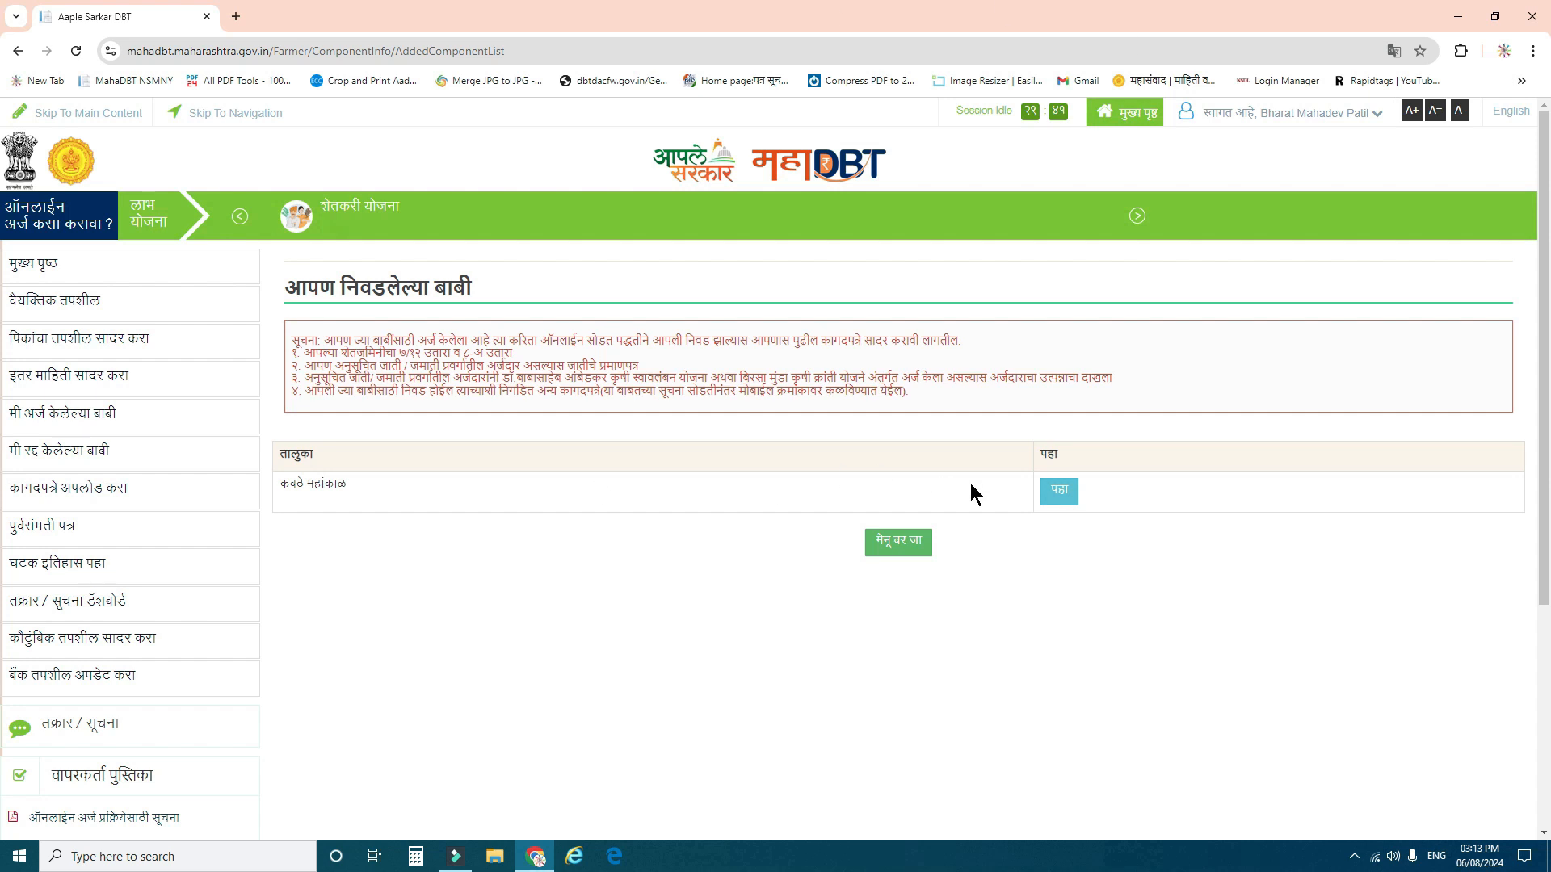
left_click(1059, 493)
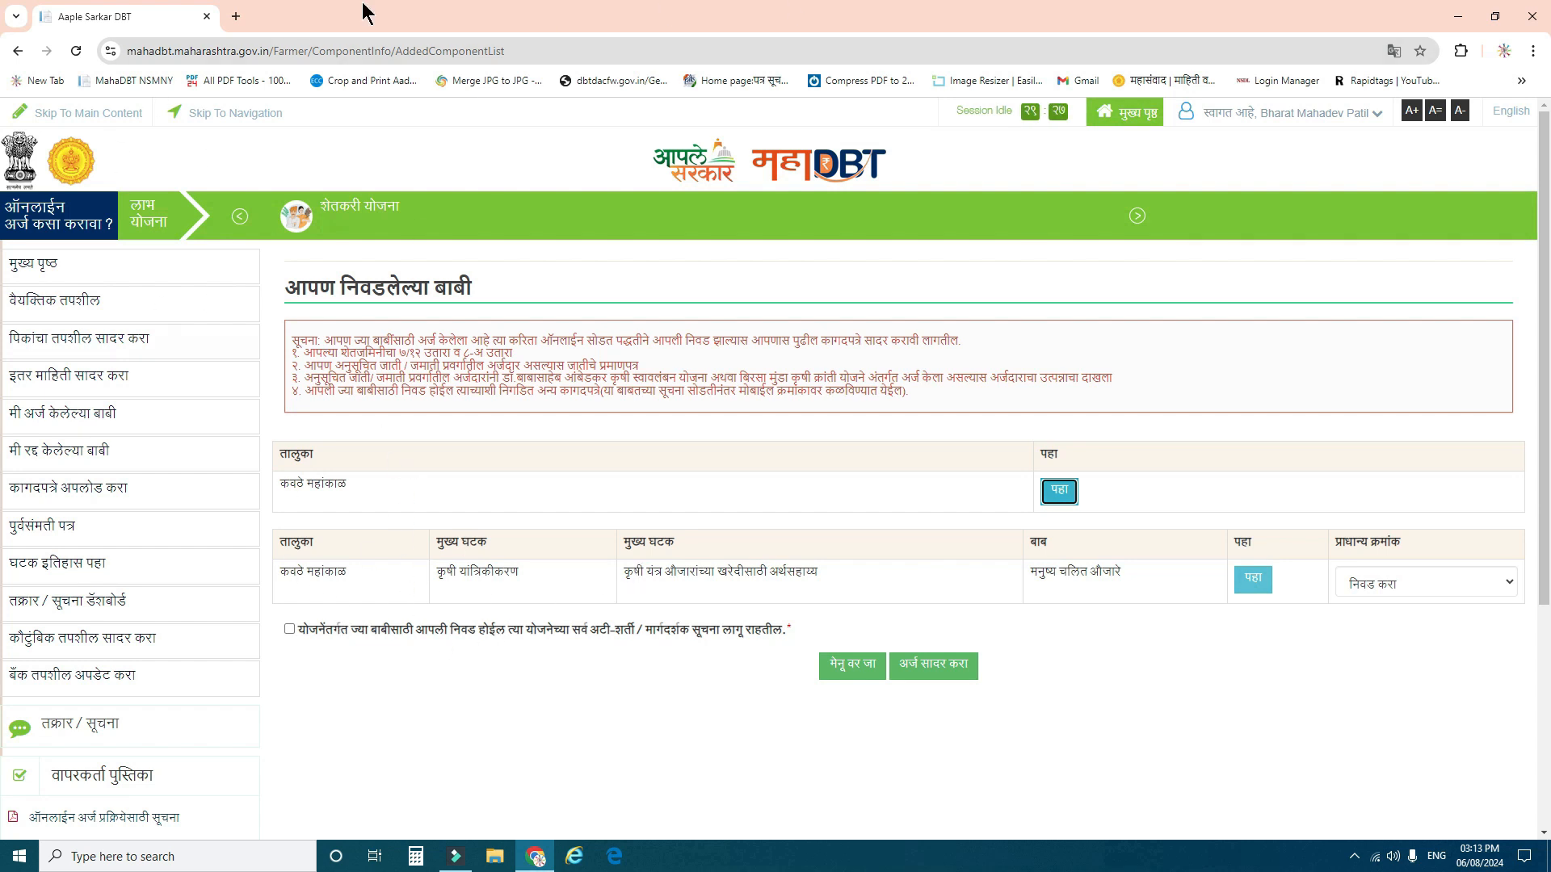
- Give the मनुष्य चलित औजारे item priority number १, accept the scheme terms and submit the application
left_click(1373, 582)
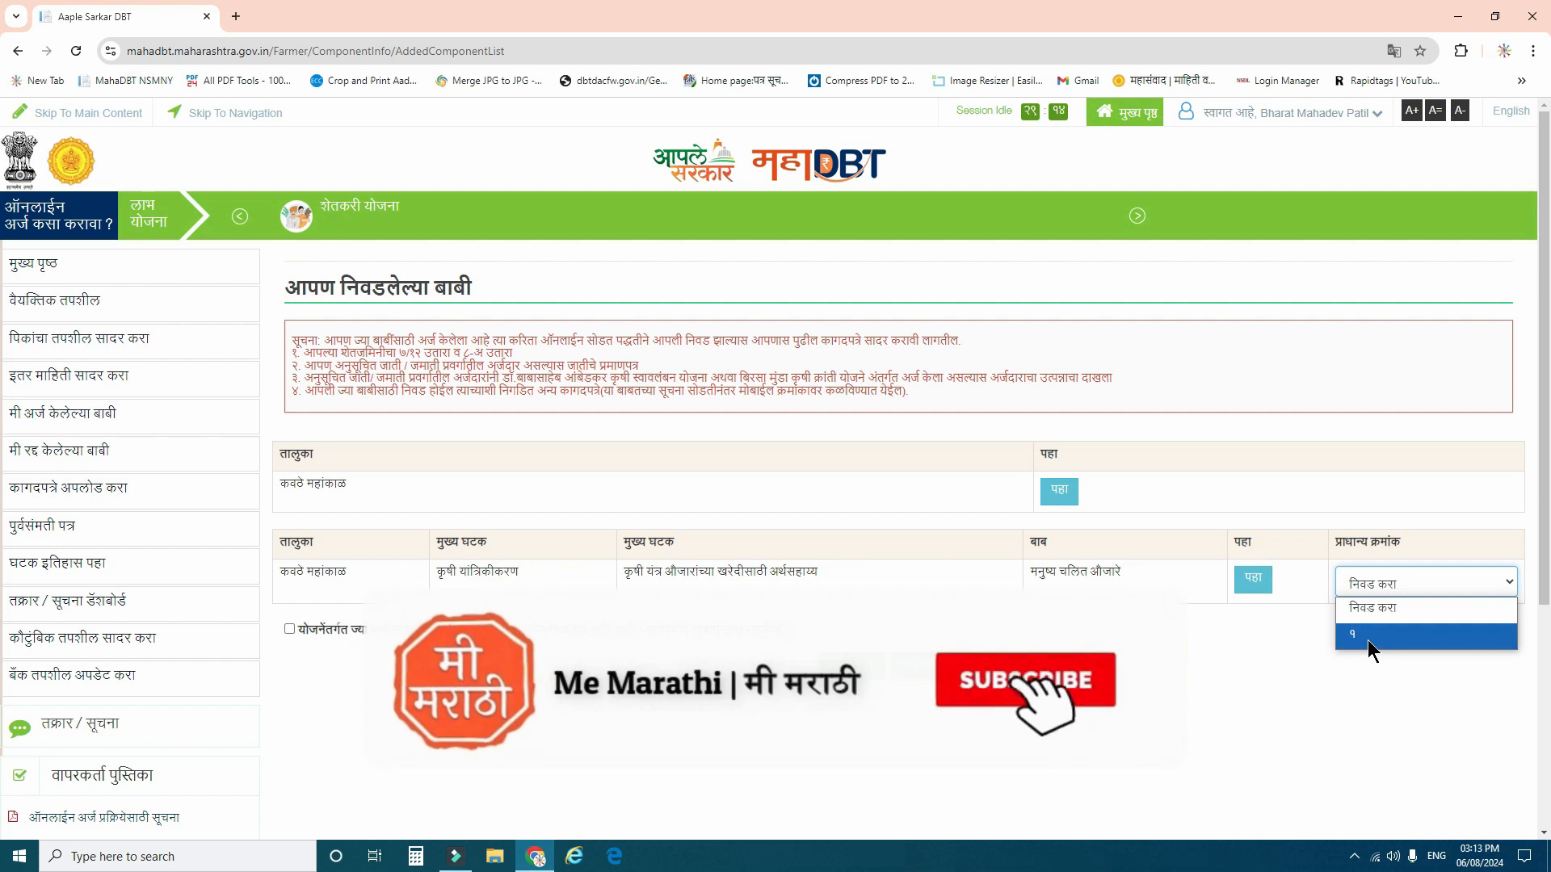
left_click(1368, 639)
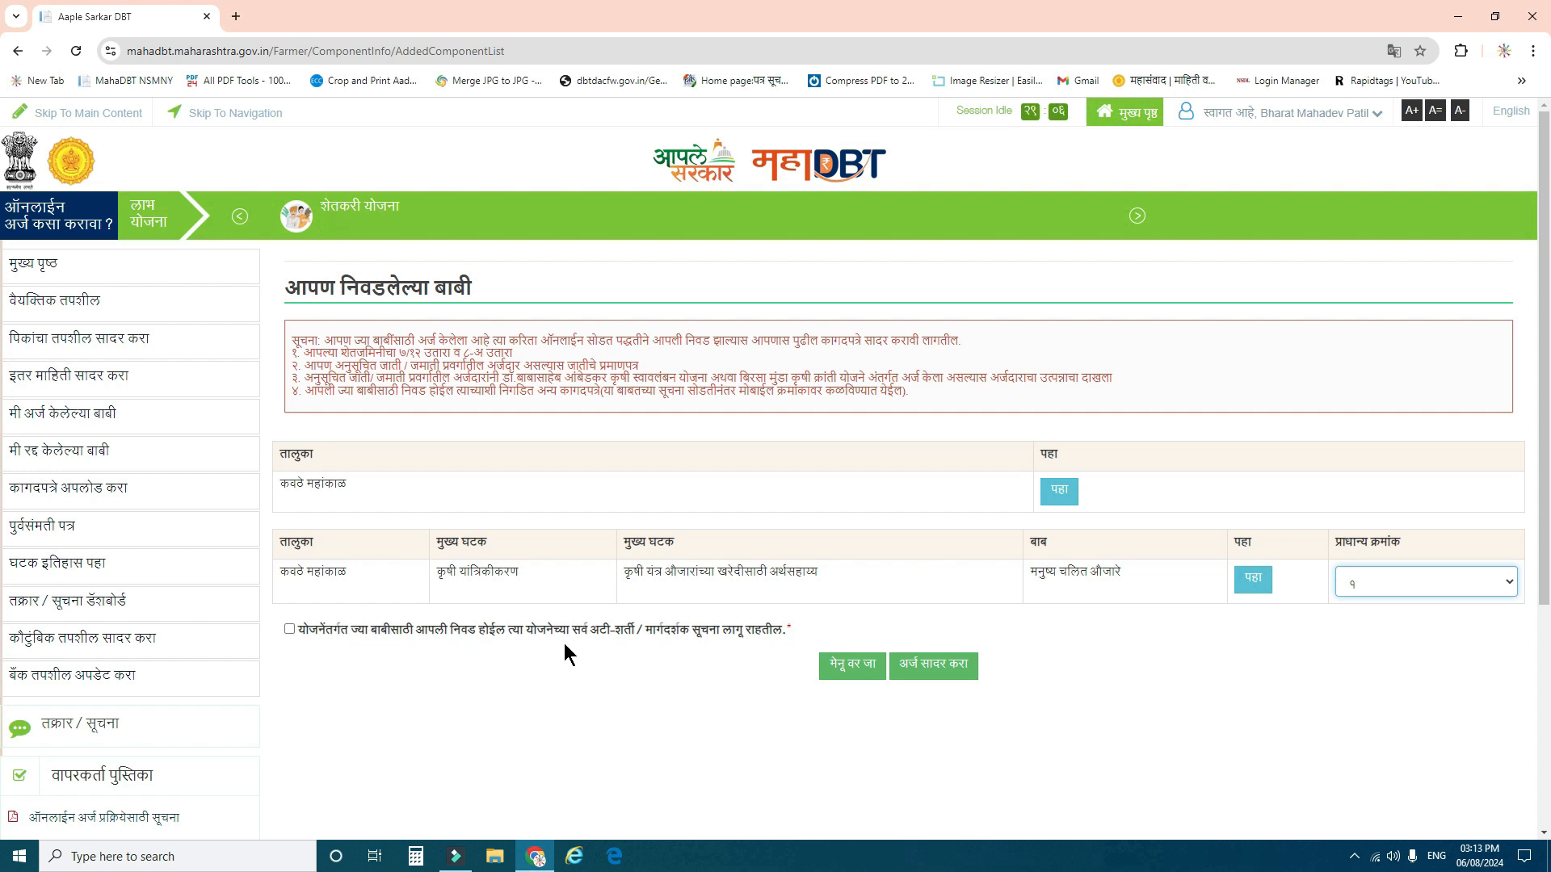
left_click(289, 629)
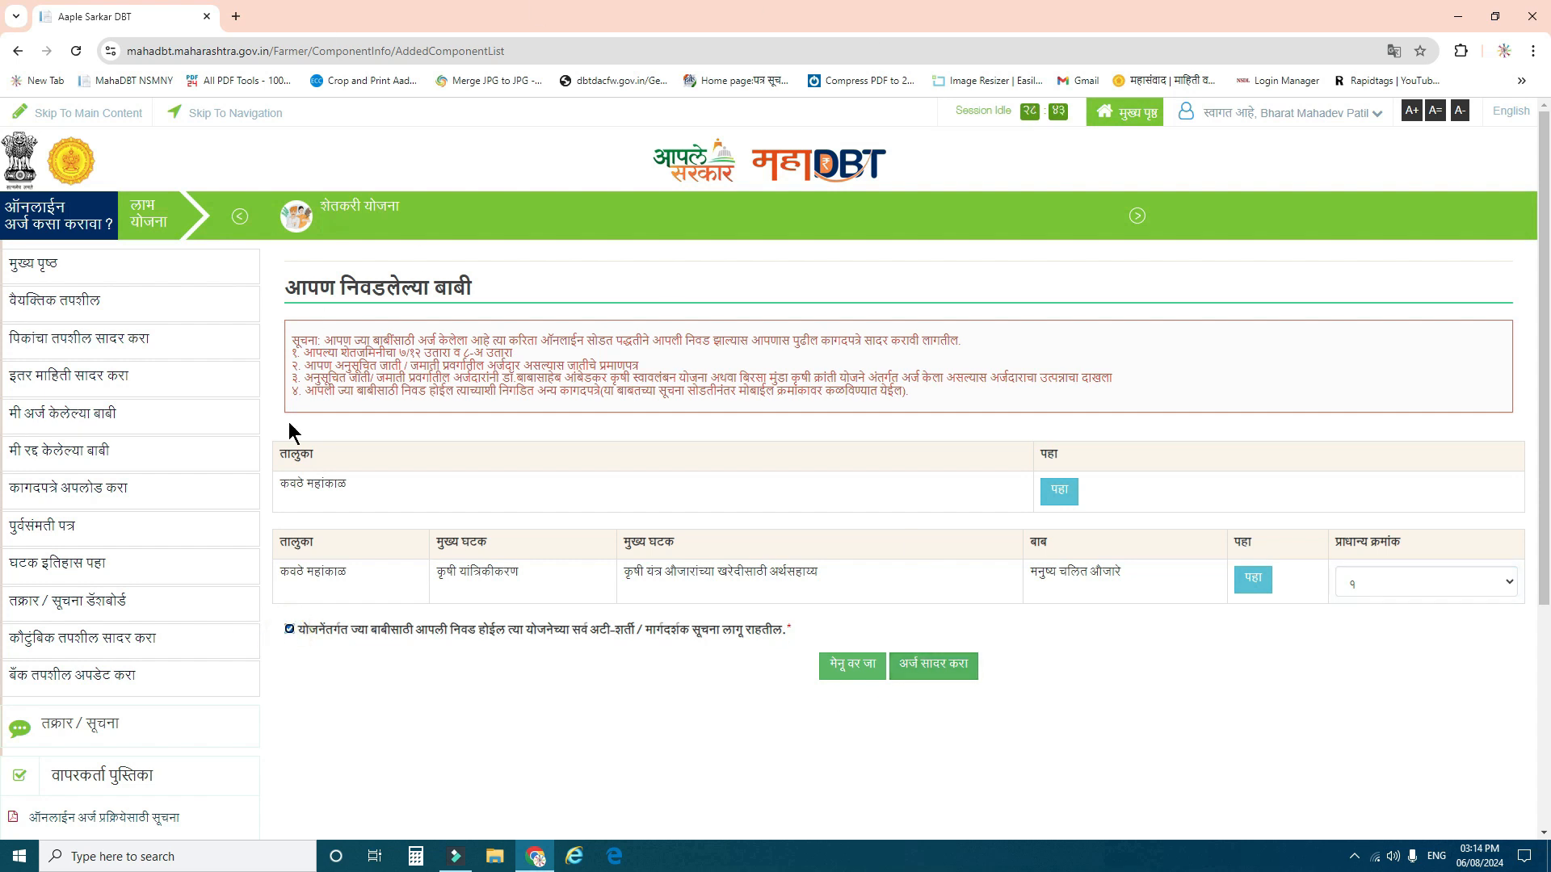
left_click(947, 684)
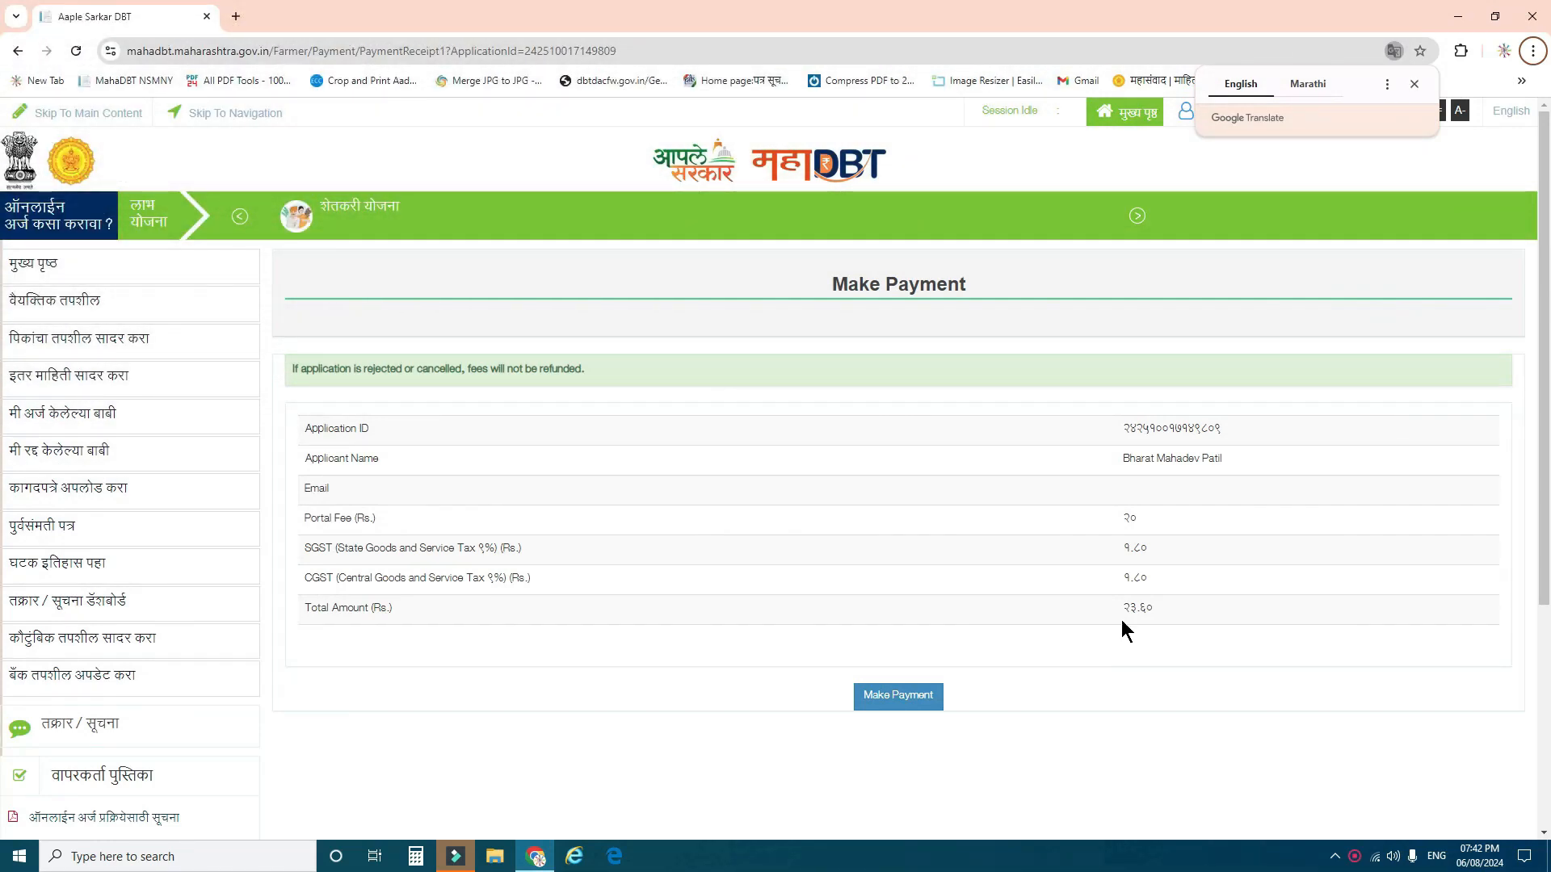
- Start the application fee payment, review the payment modes and proceed with PayGov(Credit/Debit Card) Master/Visa/Rupay
left_click(896, 696)
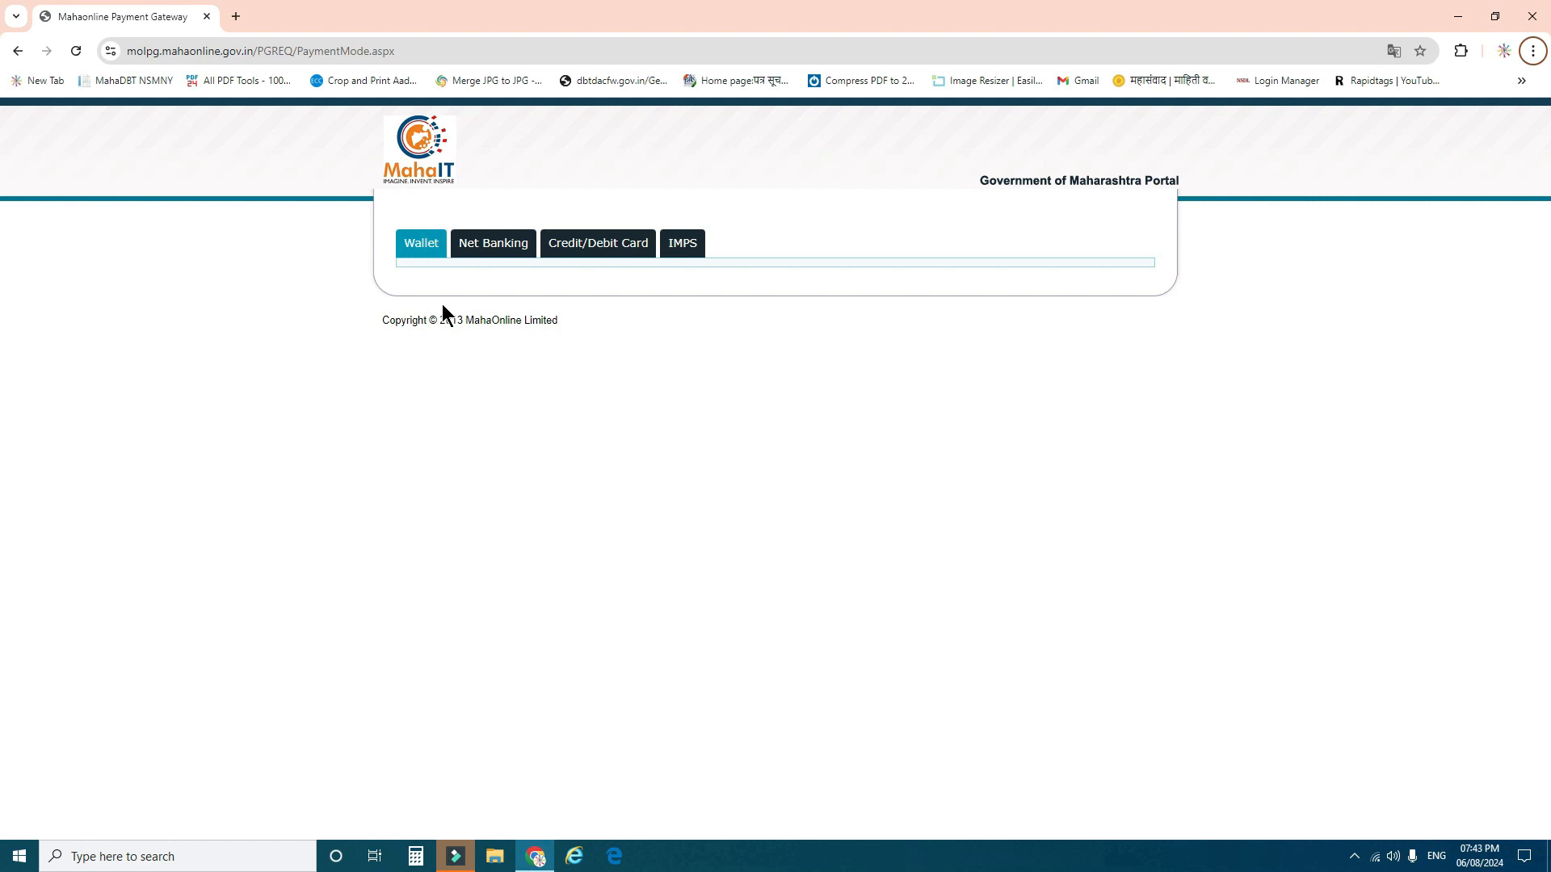
left_click(484, 245)
left_click(597, 253)
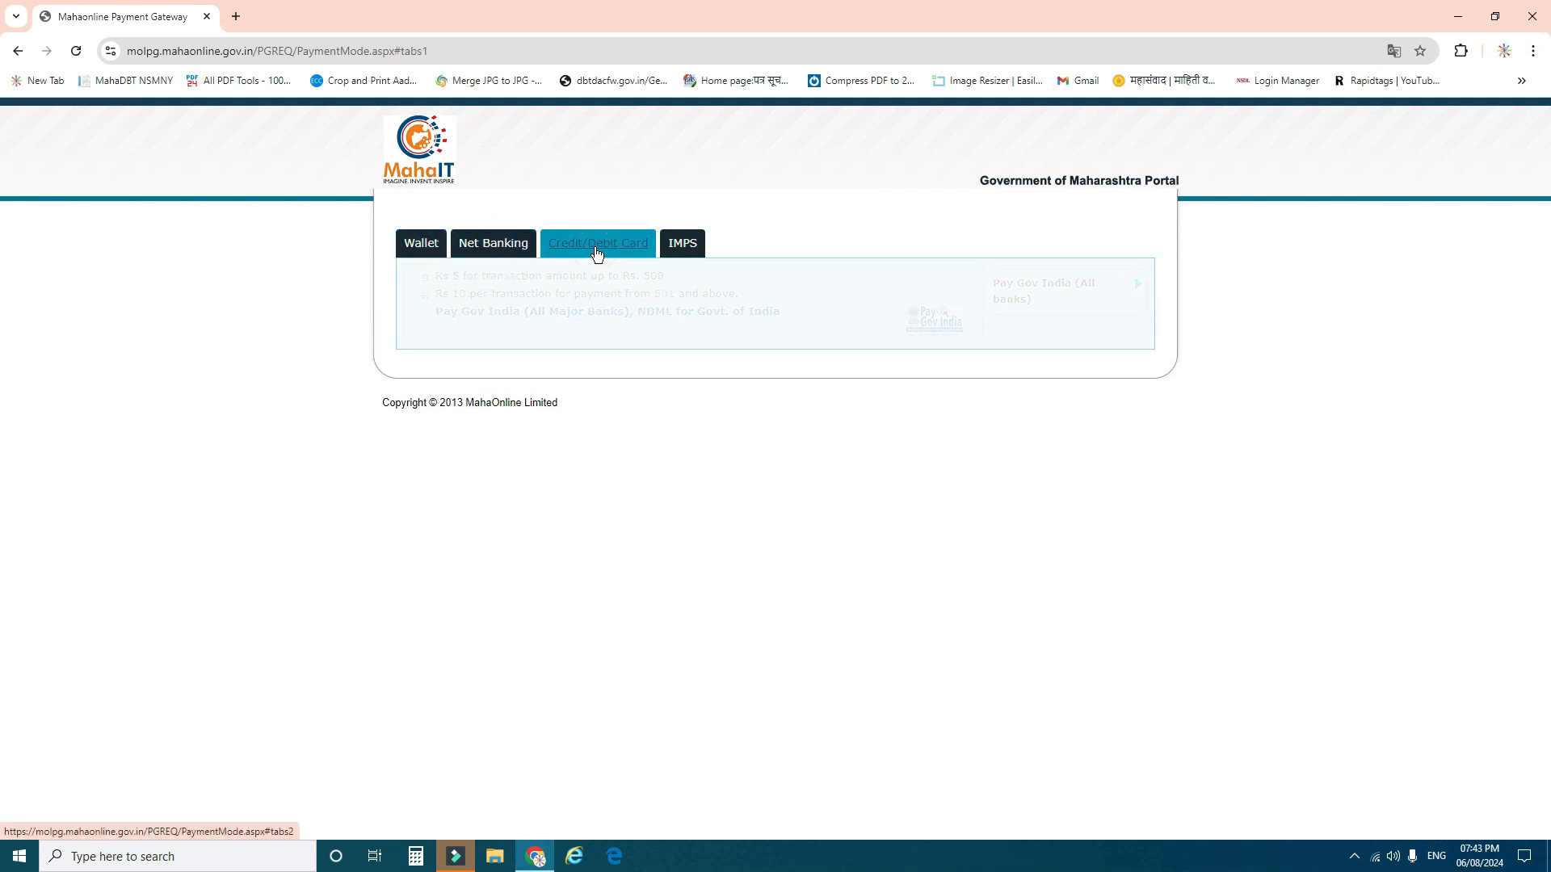
left_click(687, 255)
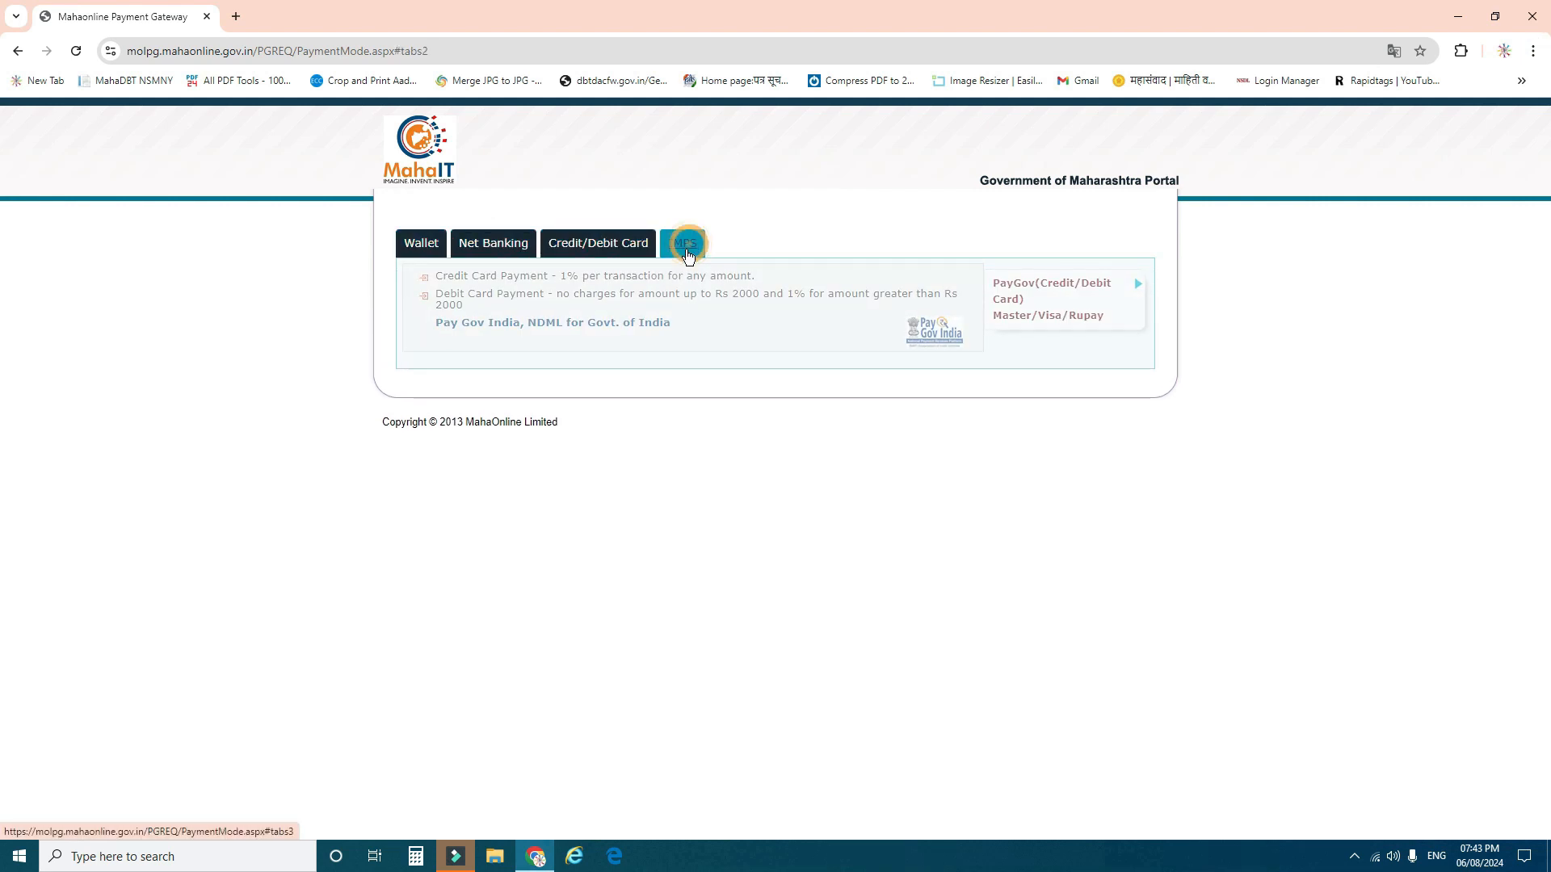
left_click(598, 256)
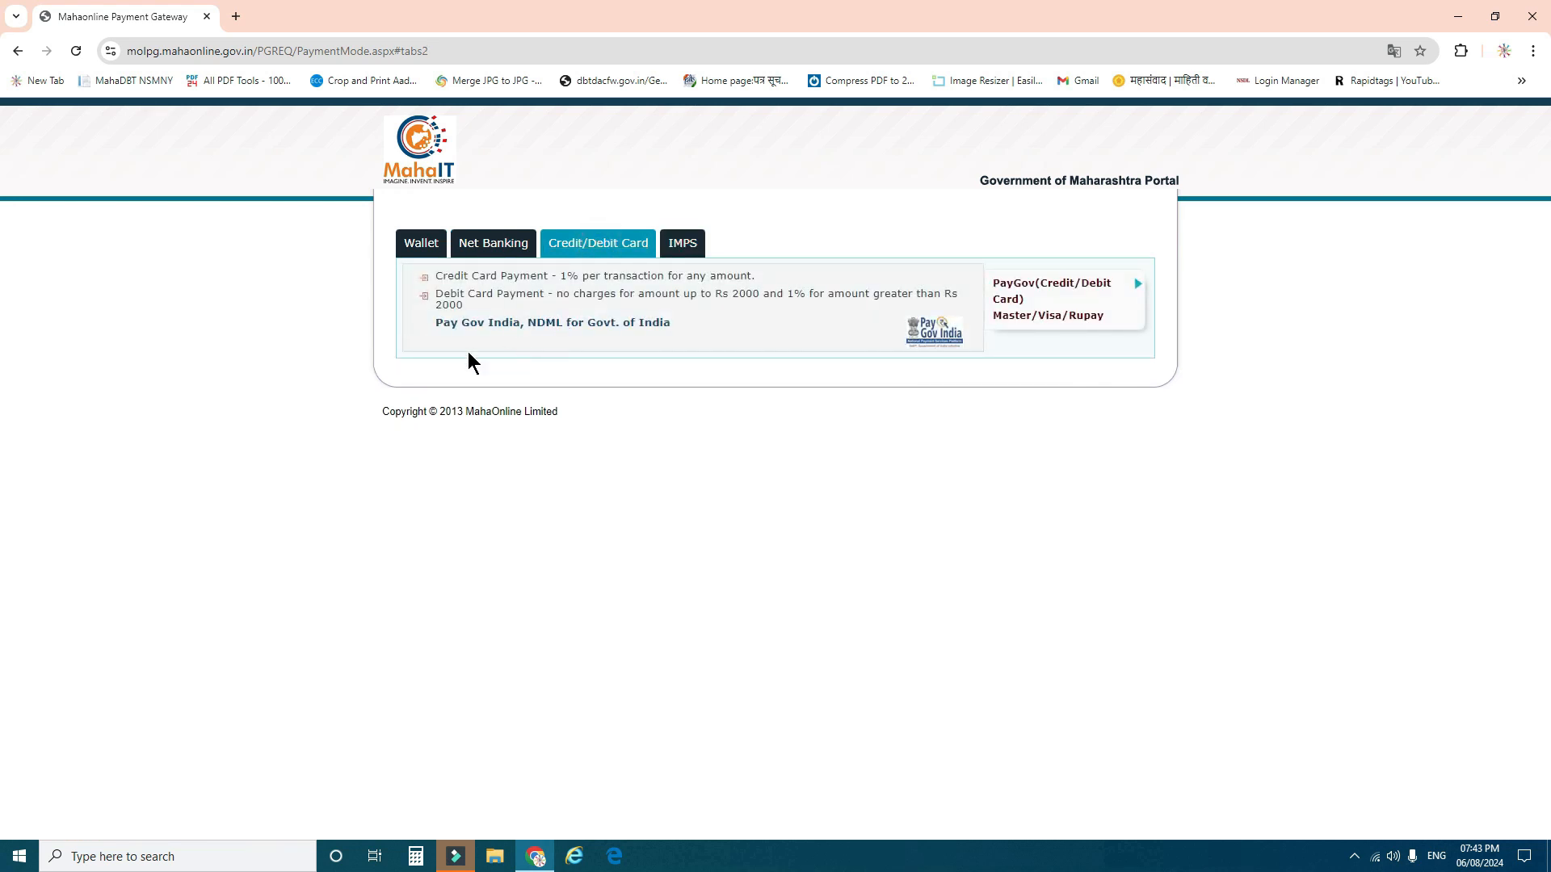
left_click(1047, 311)
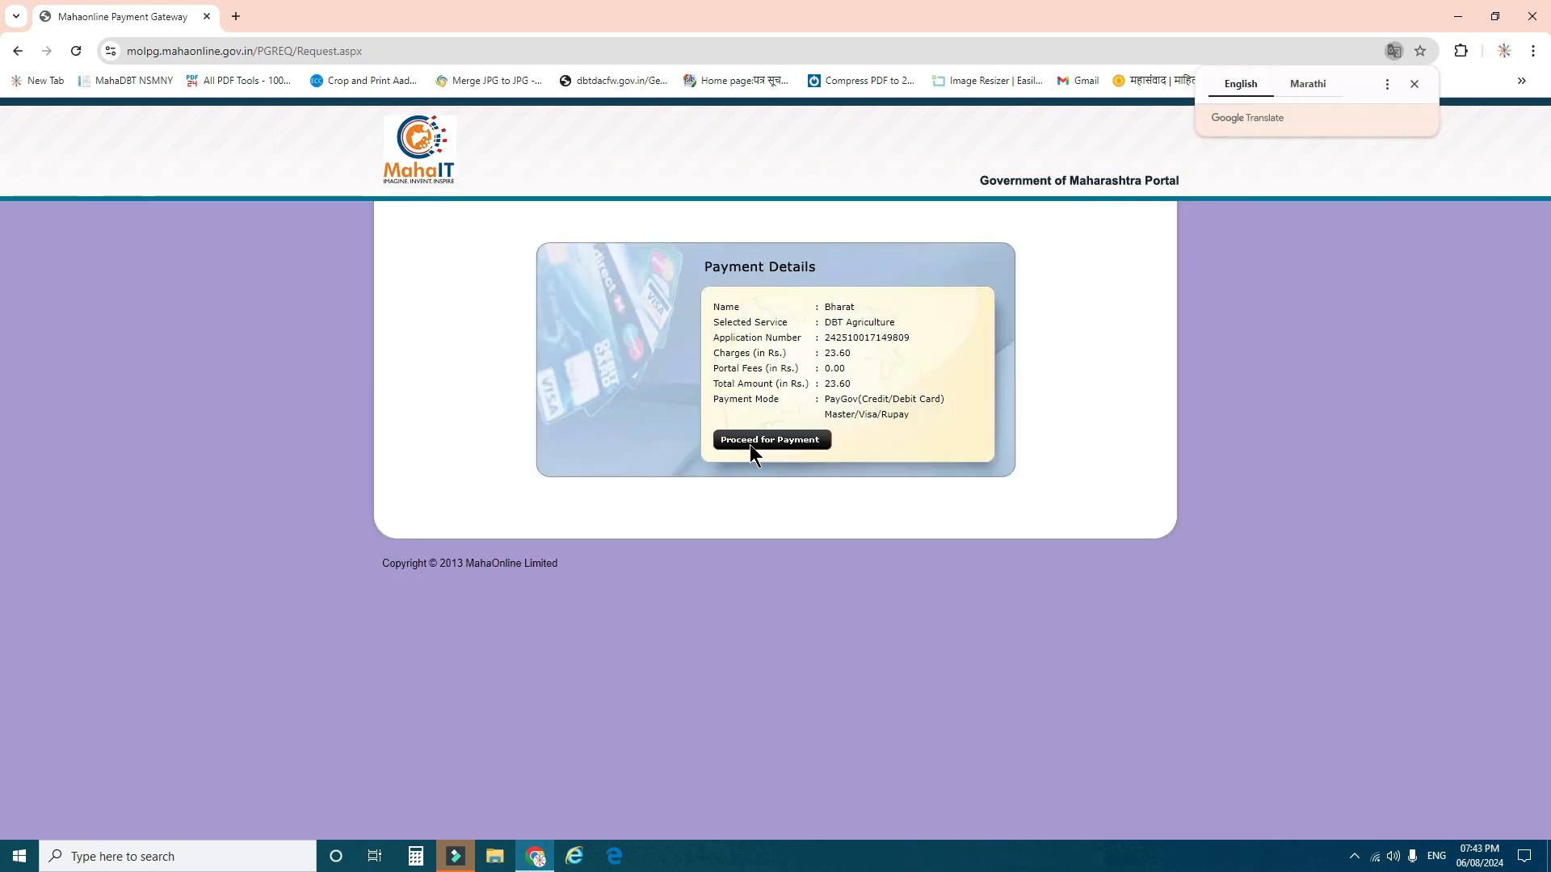
left_click(769, 440)
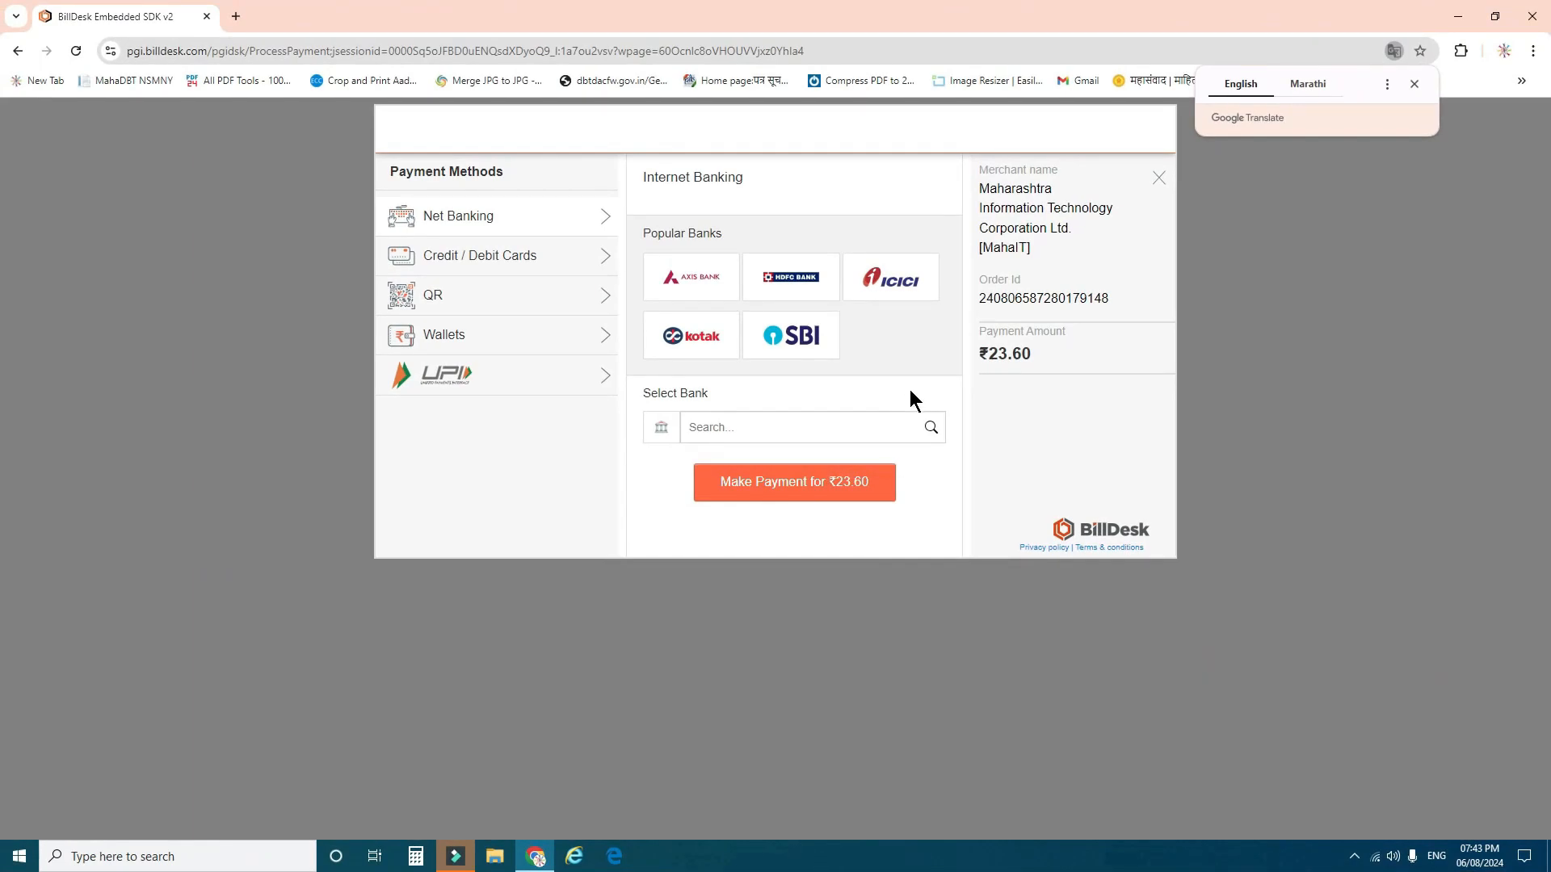
- Choose QR as the payment method and generate the QR code for the ₹23.60 payment
left_click(446, 304)
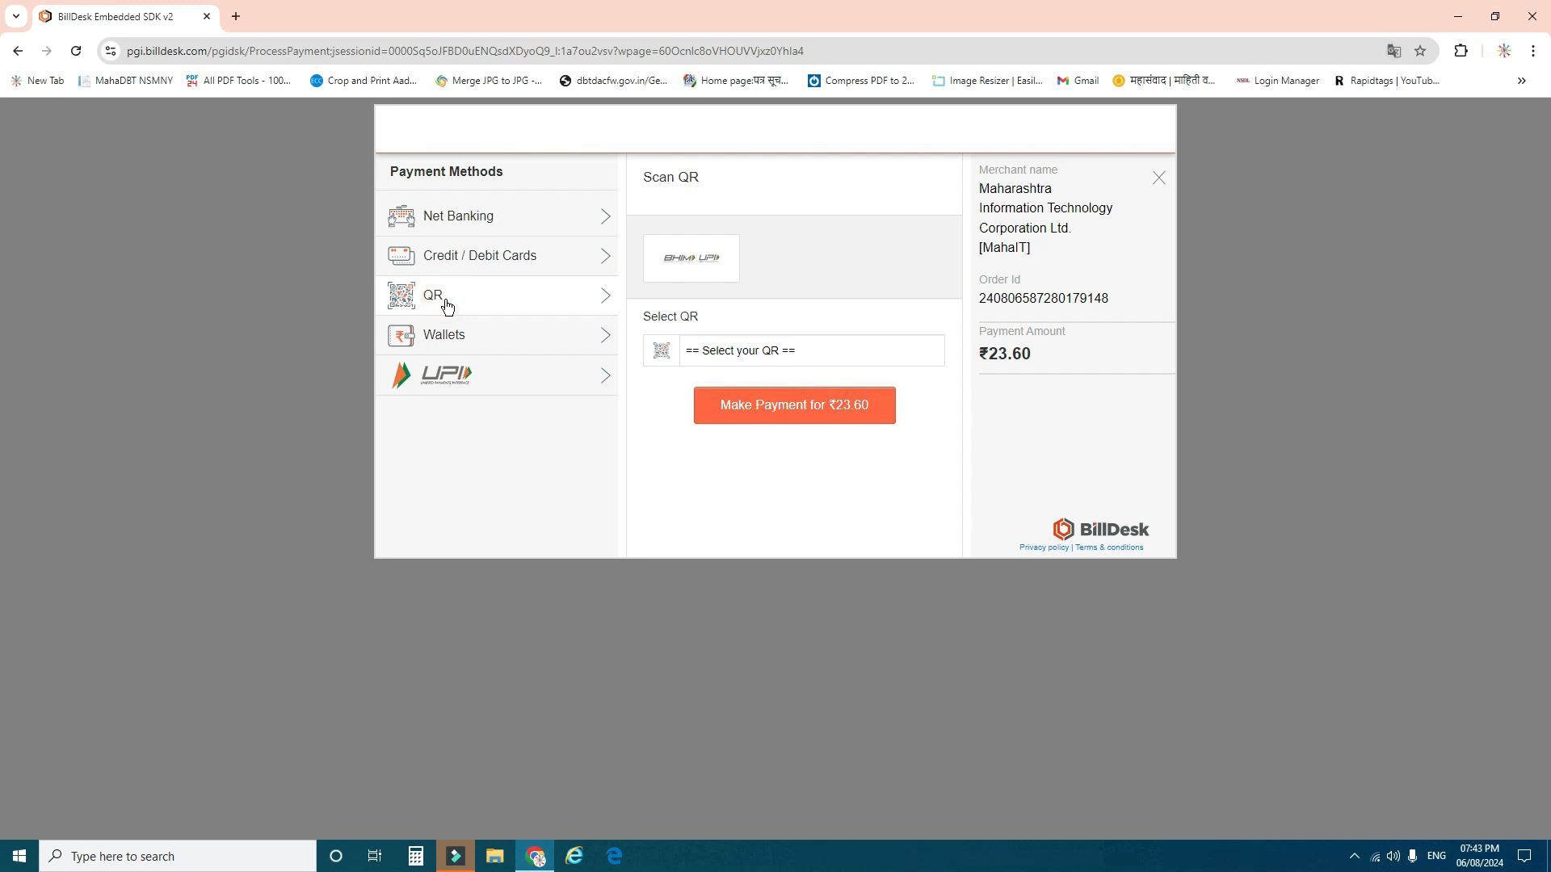
left_click(819, 418)
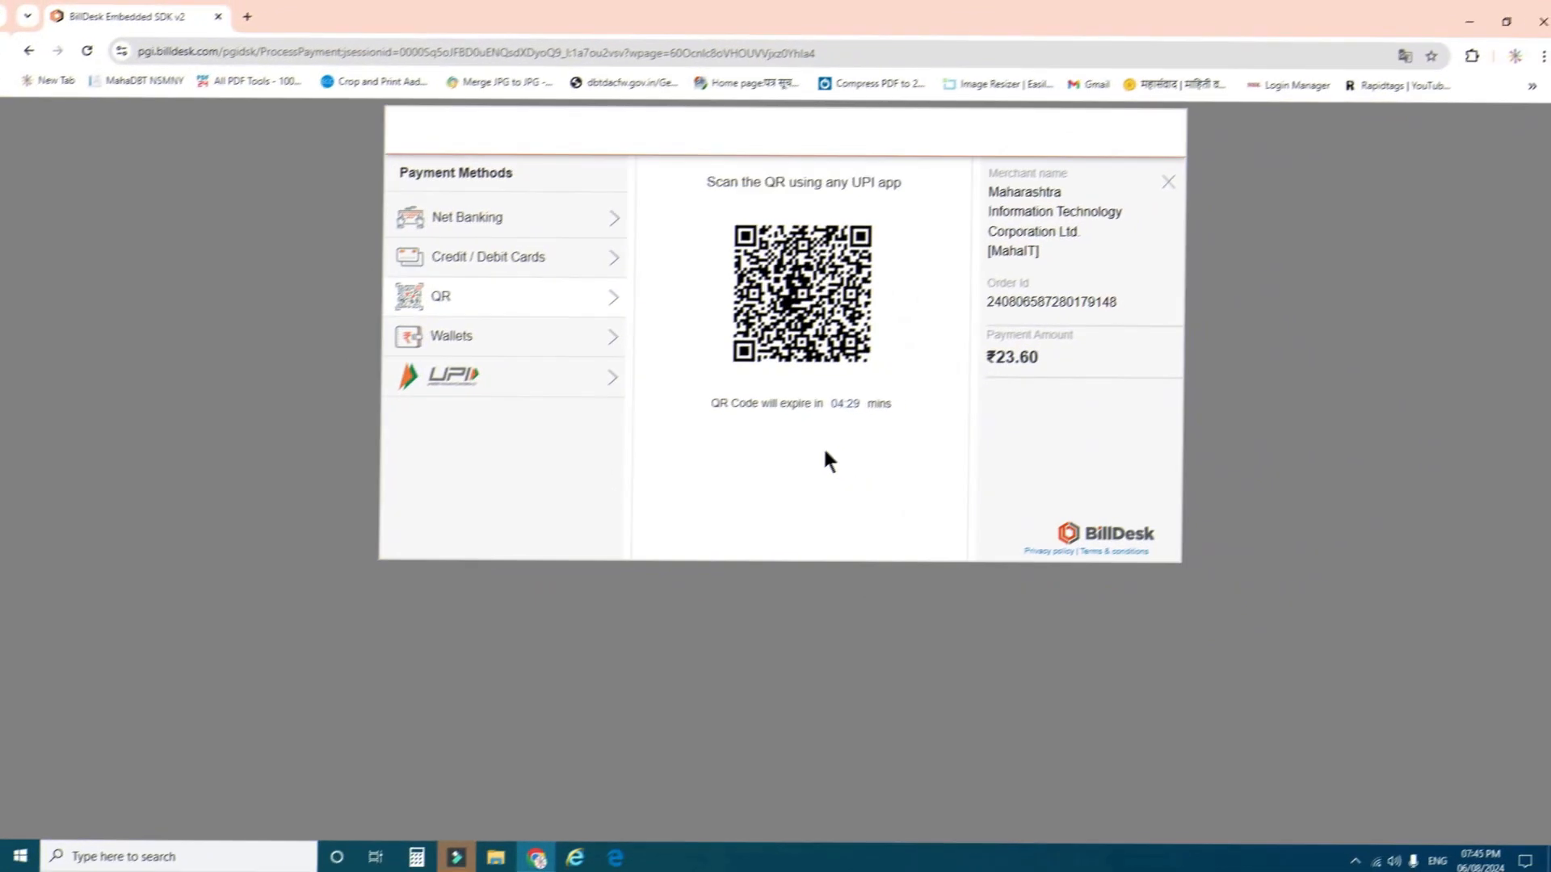